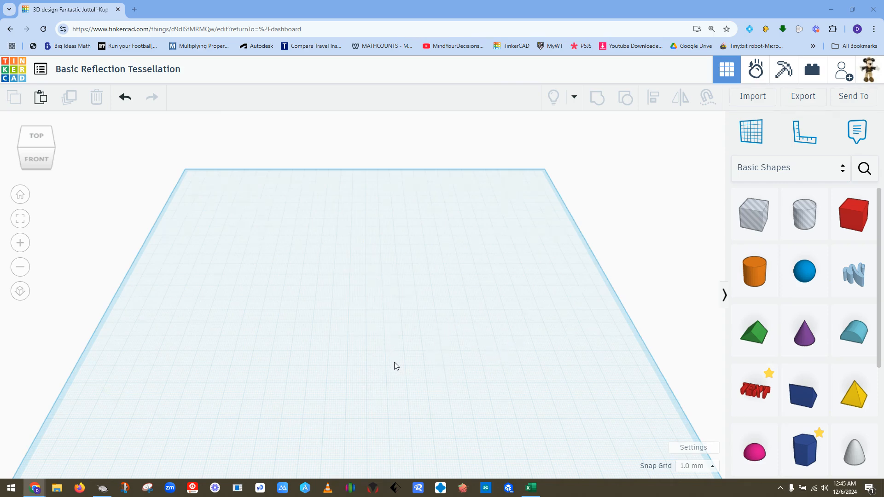
Examine the empty workplane from the top, front and right views, and return to the home view.
{"action": "mouse_move", "coordinate": [392, 375]}
{"action": "right_mouse_down"}
{"action": "mouse_move", "coordinate": [387, 327]}
{"action": "mouse_move", "coordinate": [406, 353]}
{"action": "mouse_move", "coordinate": [393, 370]}
{"action": "mouse_move", "coordinate": [388, 332]}
{"action": "mouse_move", "coordinate": [401, 339]}
{"action": "mouse_move", "coordinate": [390, 365]}
{"action": "mouse_move", "coordinate": [389, 310]}
{"action": "mouse_move", "coordinate": [393, 367]}
{"action": "right_mouse_up"}
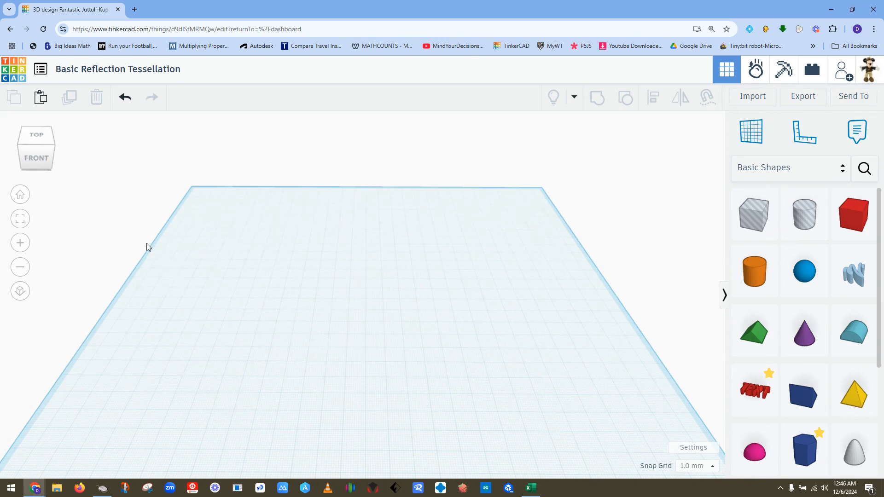
{"action": "mouse_move", "coordinate": [378, 348]}
{"action": "right_mouse_down"}
{"action": "mouse_move", "coordinate": [373, 305]}
{"action": "mouse_move", "coordinate": [340, 303]}
{"action": "mouse_move", "coordinate": [375, 335]}
{"action": "mouse_move", "coordinate": [372, 352]}
{"action": "right_mouse_up"}
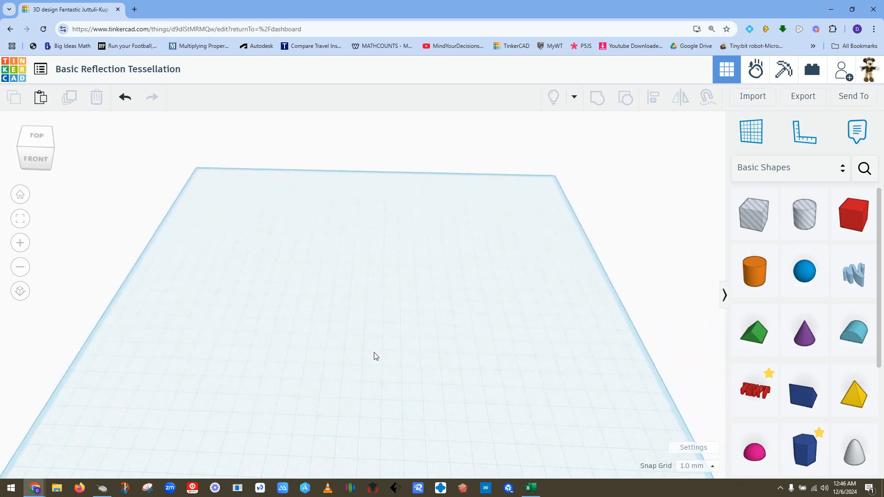
{"action": "mouse_move", "coordinate": [30, 159]}
{"action": "left_mouse_down"}
{"action": "mouse_move", "coordinate": [29, 150]}
{"action": "mouse_move", "coordinate": [40, 156]}
{"action": "mouse_move", "coordinate": [24, 155]}
{"action": "mouse_move", "coordinate": [34, 154]}
{"action": "mouse_move", "coordinate": [31, 161]}
{"action": "left_mouse_up"}
{"action": "left_click", "coordinate": [28, 144]}
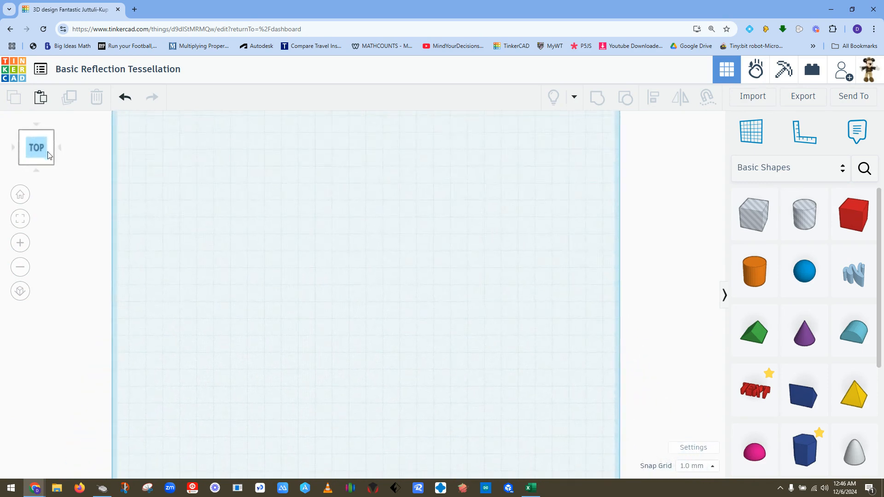
{"action": "left_click", "coordinate": [36, 168]}
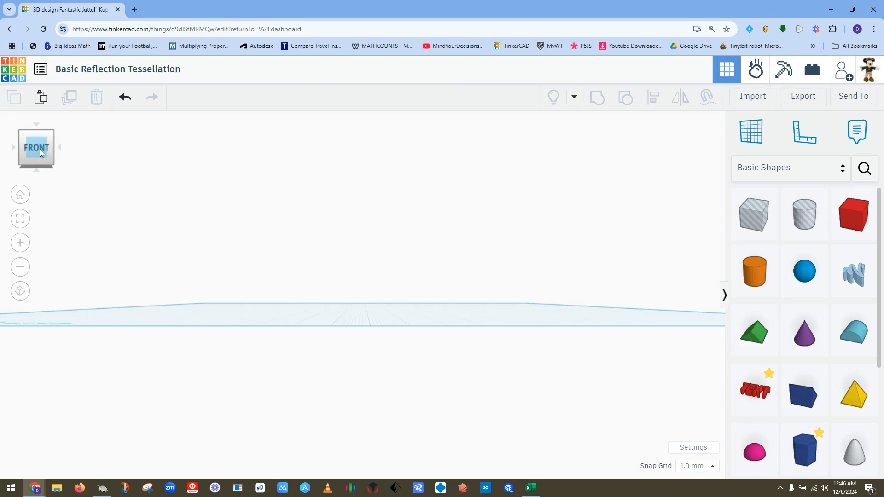
{"action": "left_click_drag", "start_coordinate": [40, 149], "coordinate": [29, 149]}
{"action": "left_click", "coordinate": [43, 149]}
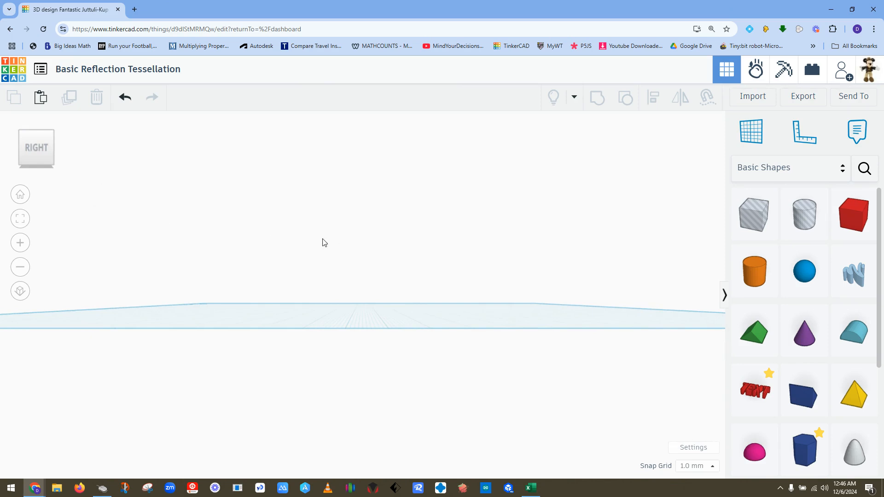
{"action": "left_click", "coordinate": [20, 194]}
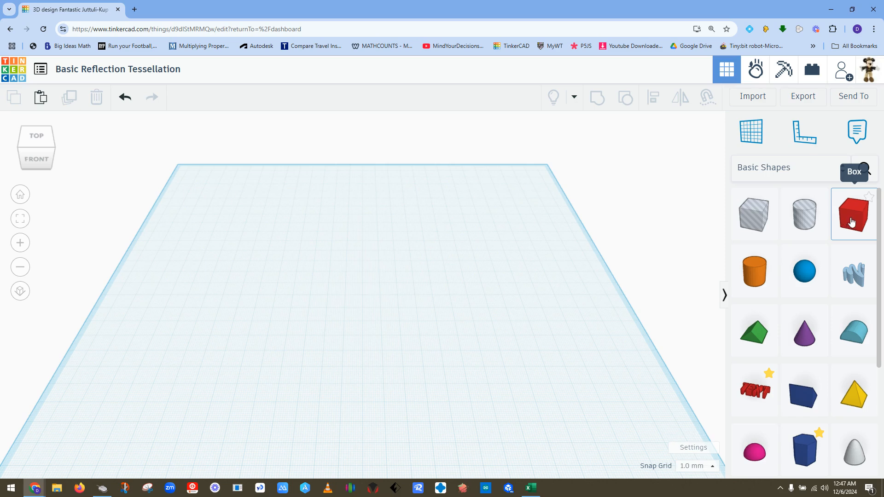
Place a red box on the workplane and a ruler in front-left of it, about 99 mm and 77 mm from the box's centre.
{"action": "left_click_drag", "start_coordinate": [851, 221], "coordinate": [393, 274]}
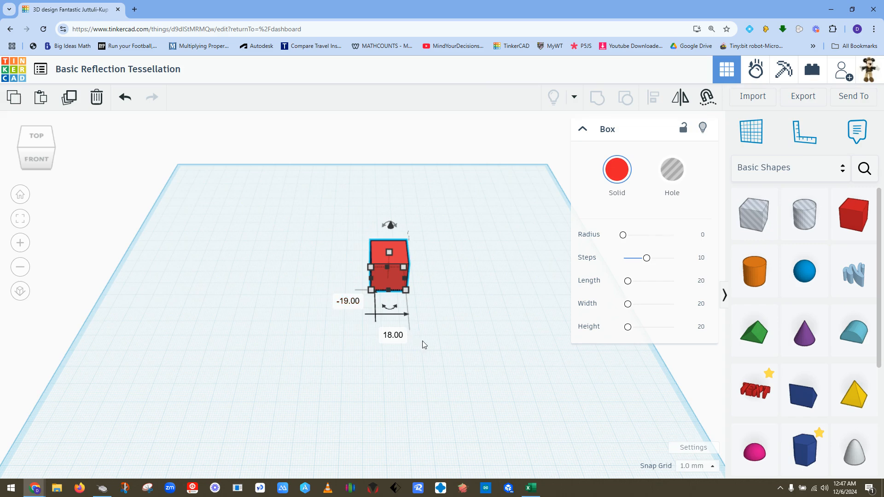
{"action": "mouse_move", "coordinate": [398, 223]}
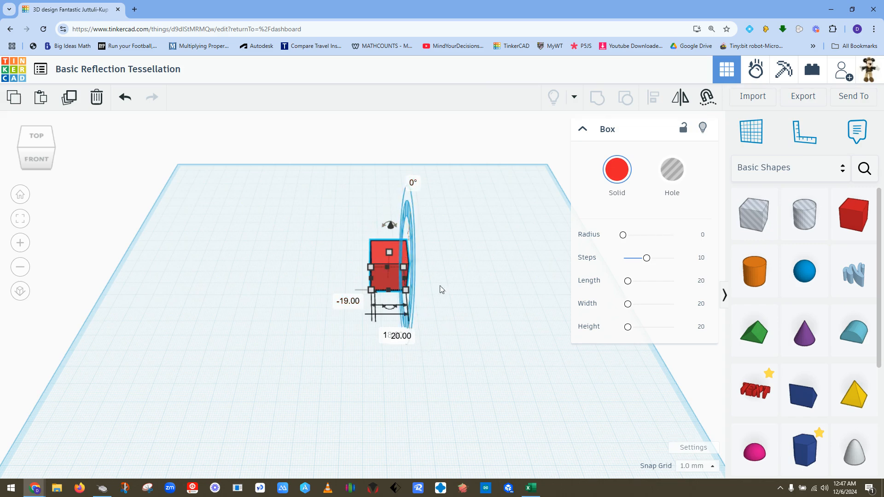
{"action": "left_click", "coordinate": [486, 312]}
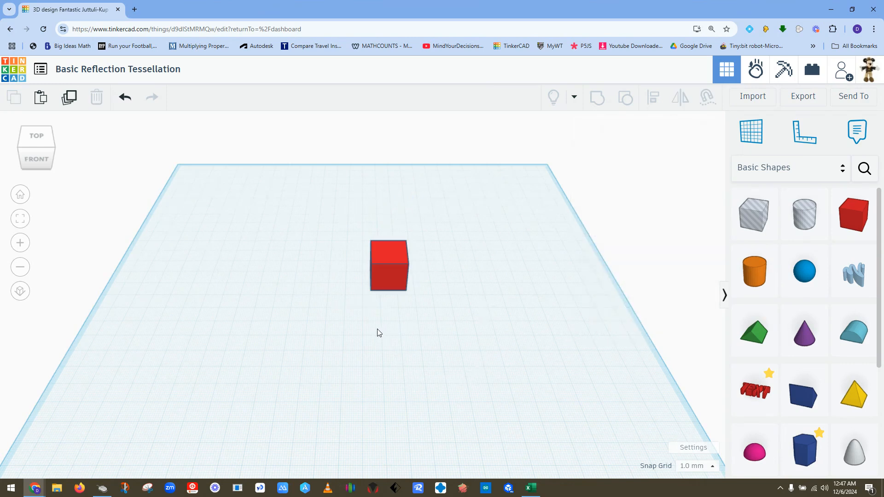
{"action": "left_click", "coordinate": [388, 277]}
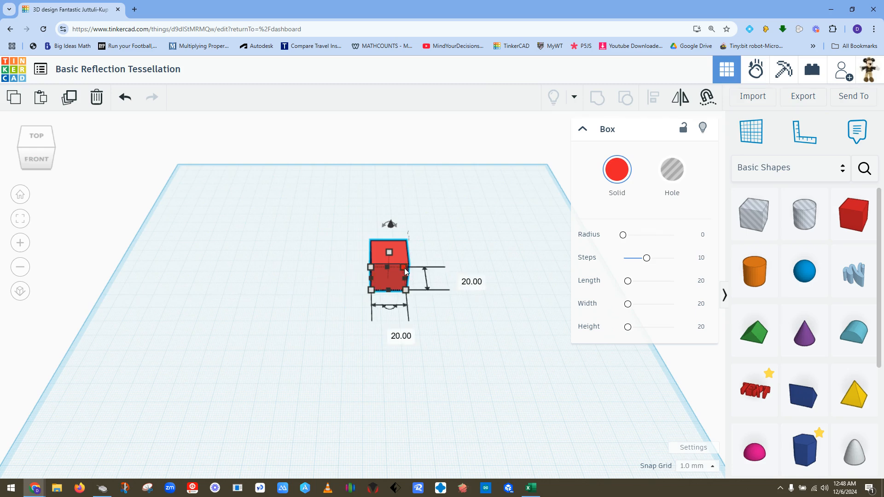
{"action": "left_click", "coordinate": [799, 142]}
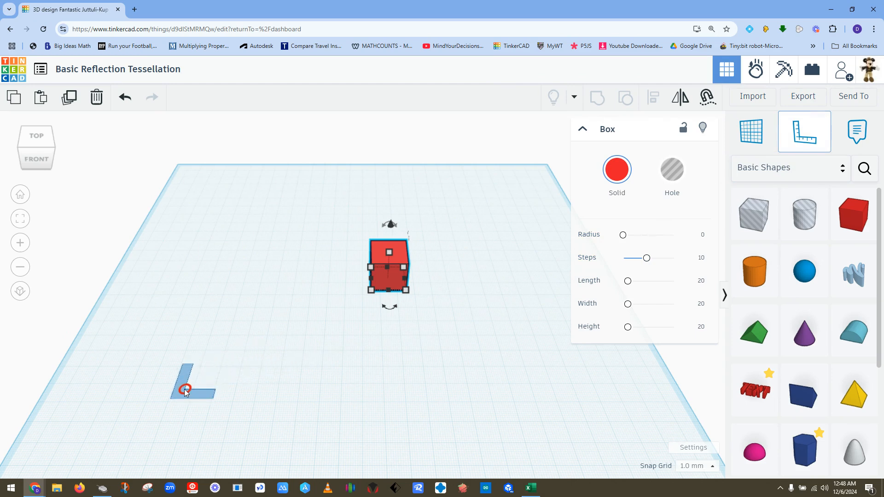
{"action": "left_click", "coordinate": [189, 388]}
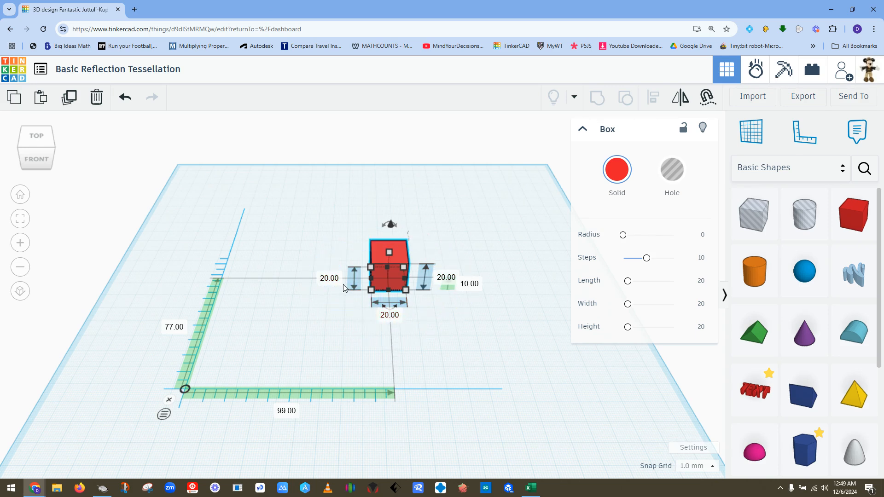
Set the box's length and width to 50 mm and its height to 5 mm.
{"action": "left_click", "coordinate": [330, 280]}
{"action": "type", "text": "50"}
{"action": "key", "text": "Tab"}
{"action": "type", "text": "5"}
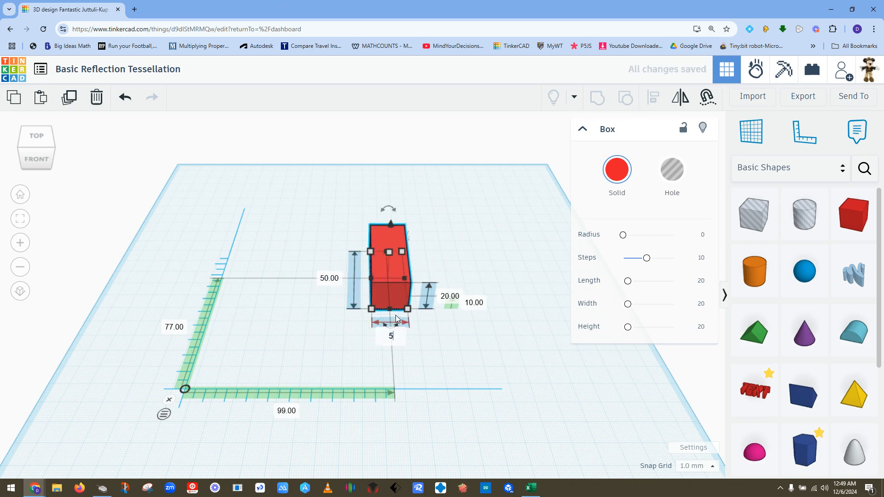
{"action": "type", "text": "0"}
{"action": "key", "text": "Return"}
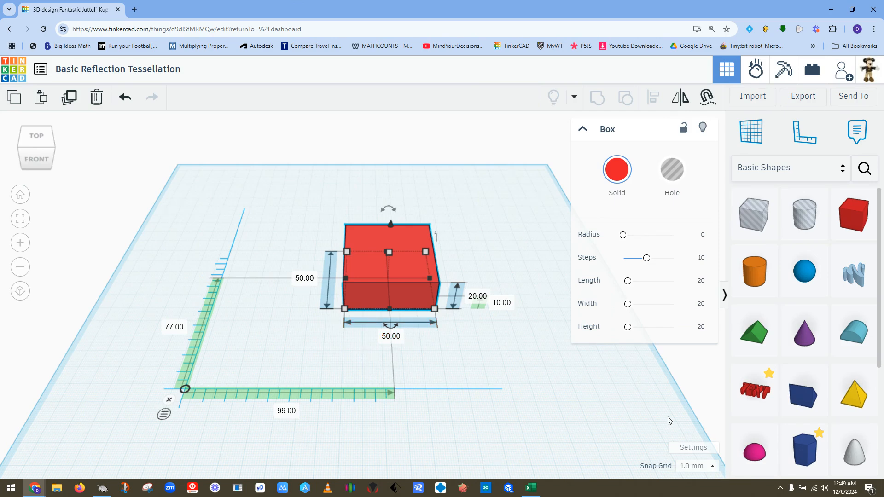
{"action": "left_click", "coordinate": [479, 297]}
{"action": "type", "text": "5"}
{"action": "key", "text": "Return"}
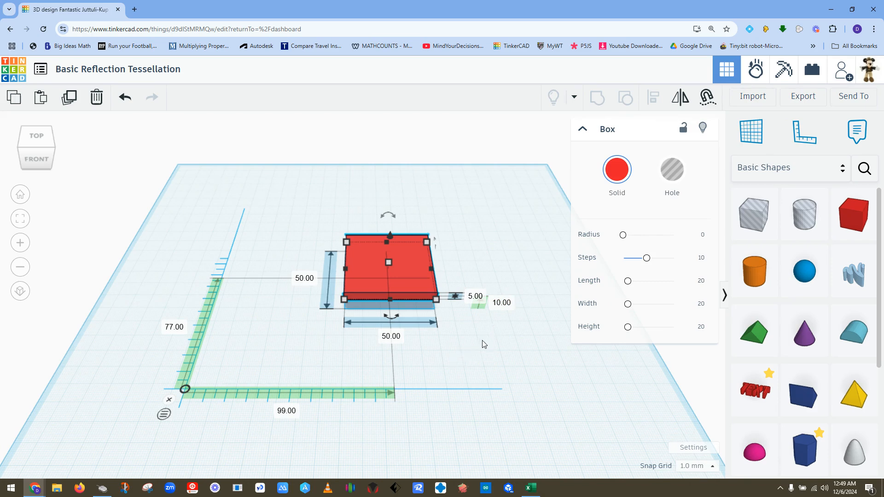
Set the box's vertical offset from the workplane to 0 mm using the ruler's centre-based measurement.
{"action": "right_click_drag", "start_coordinate": [483, 344], "coordinate": [479, 301]}
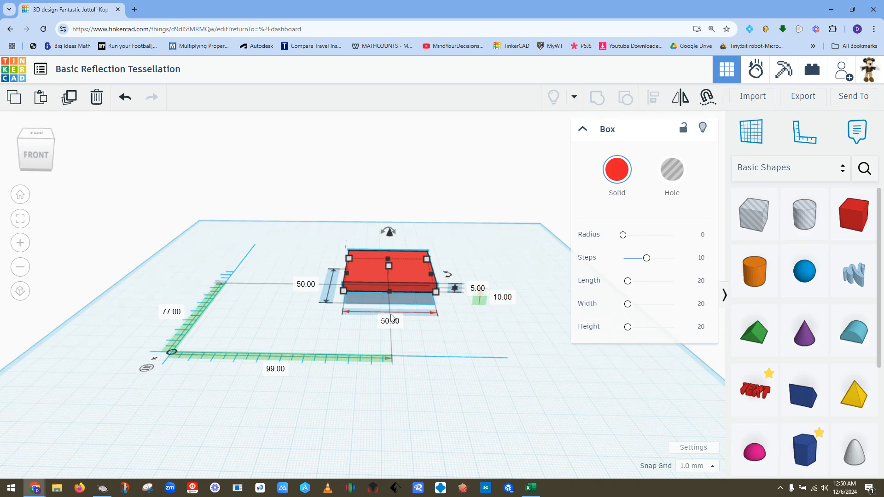
{"action": "left_click", "coordinate": [507, 297]}
{"action": "type", "text": "0"}
{"action": "key", "text": "Return"}
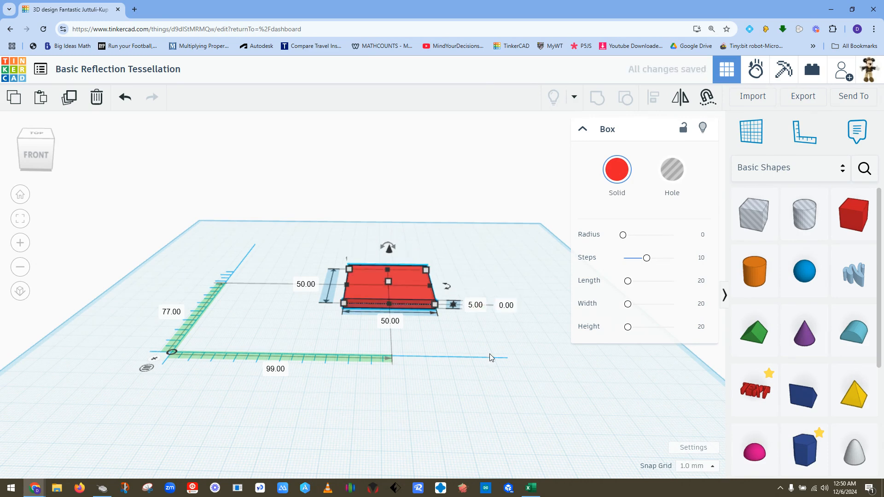
{"action": "left_click", "coordinate": [486, 354]}
{"action": "right_click_drag", "start_coordinate": [477, 347], "coordinate": [412, 292]}
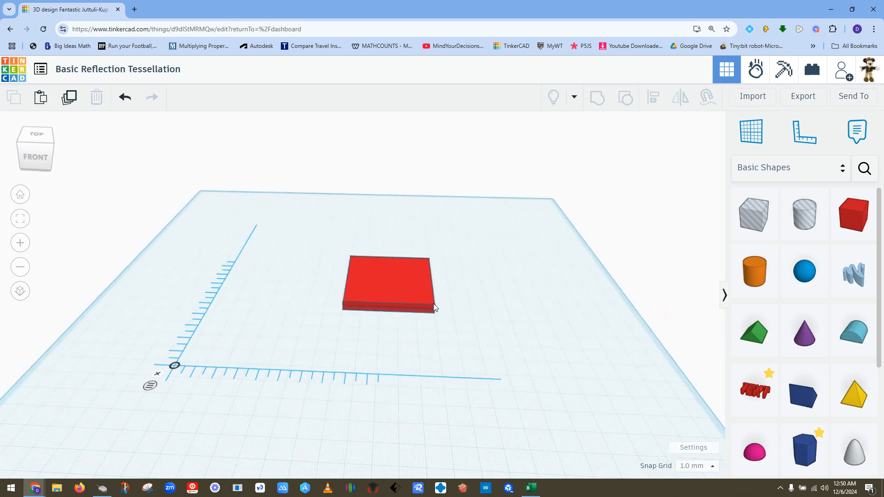
{"action": "left_click", "coordinate": [412, 292]}
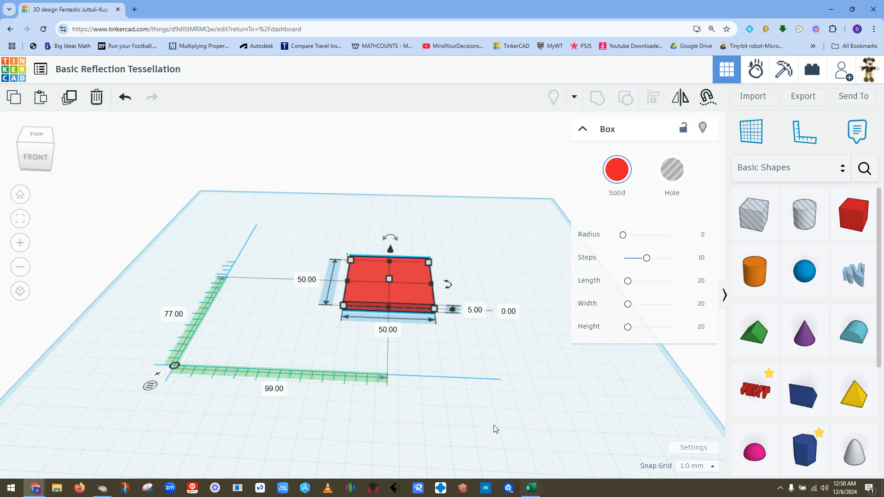
Switch the ruler to measure distances to the box's near edges instead of its centre.
{"action": "right_click_drag", "start_coordinate": [456, 357], "coordinate": [462, 358]}
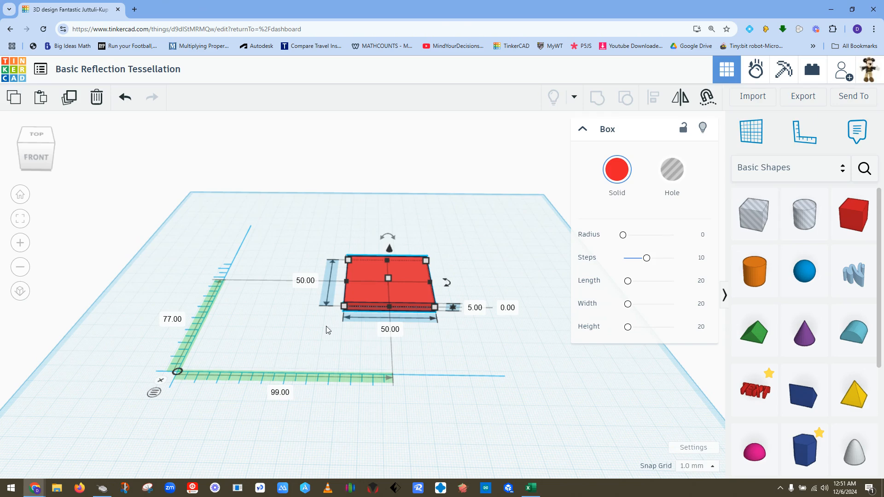
{"action": "left_click", "coordinate": [156, 393]}
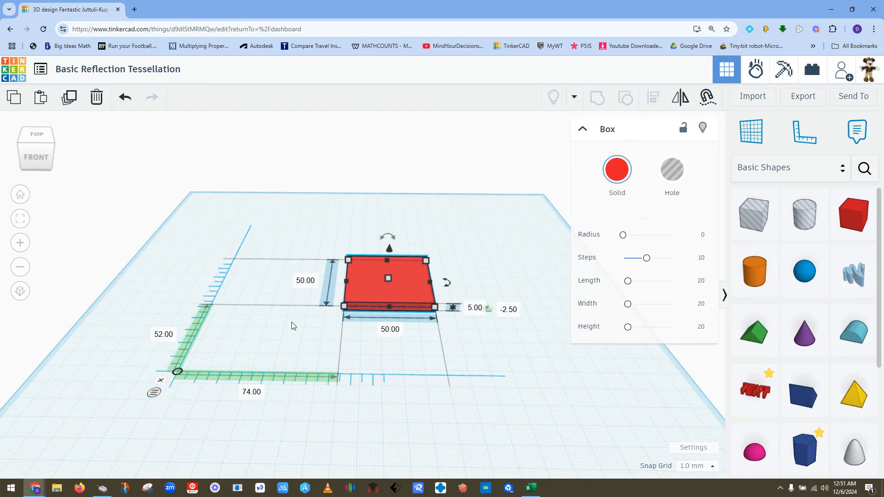
{"action": "left_click", "coordinate": [153, 393]}
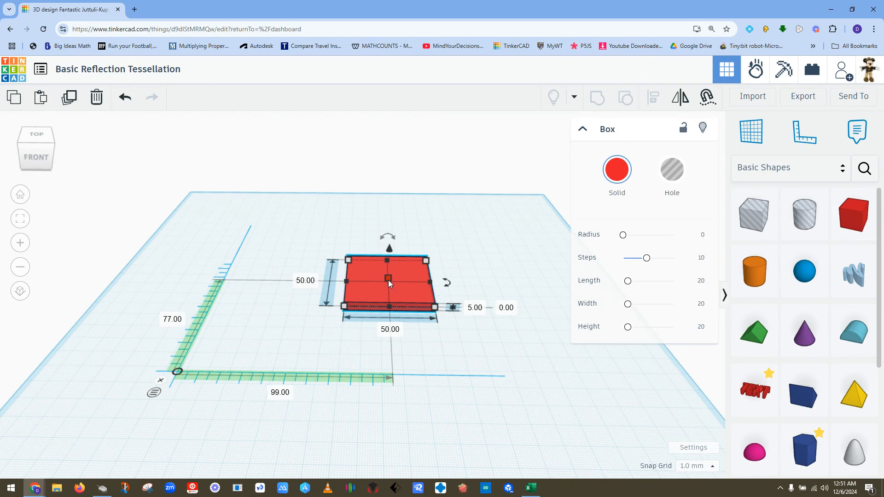
{"action": "left_click", "coordinate": [154, 393]}
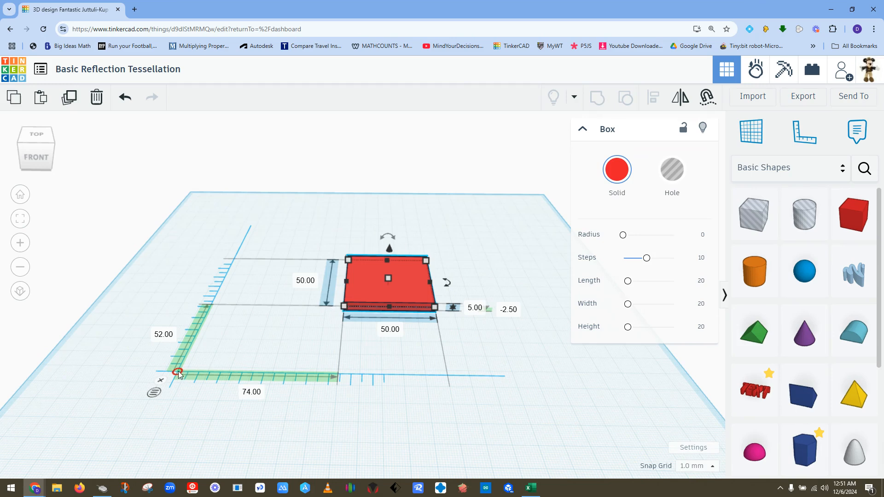
Align the box's front-left corner with the ruler origin by setting both horizontal ruler distances to 0 mm.
{"action": "left_click", "coordinate": [252, 392]}
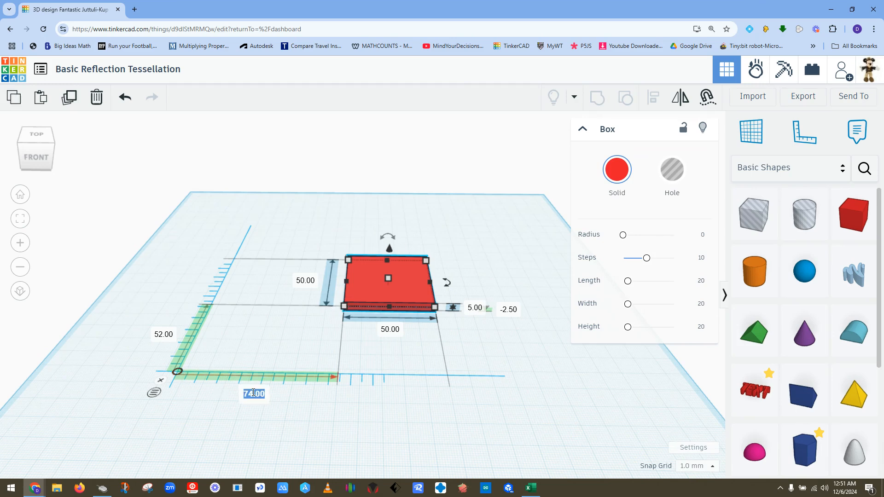
{"action": "type", "text": "0"}
{"action": "left_click", "coordinate": [163, 335]}
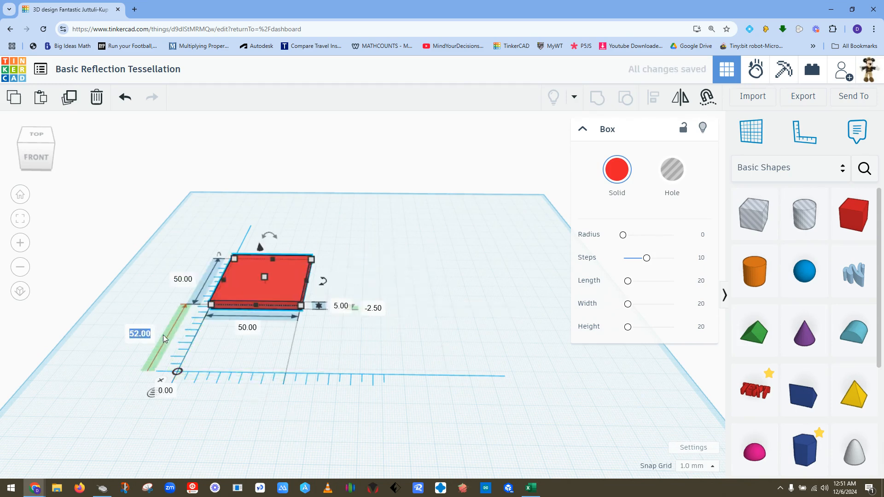
{"action": "type", "text": "0"}
{"action": "key", "text": "Return"}
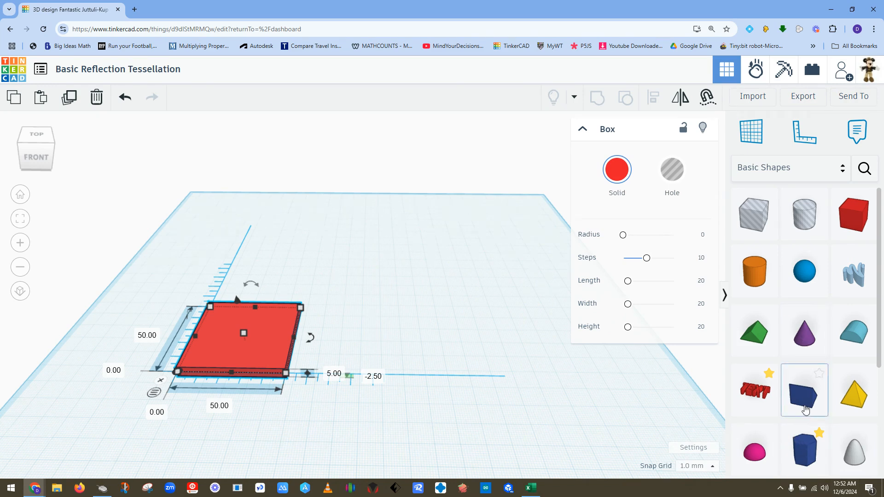
Add a polygon to the right of the red box, about 135 mm across and 23 mm back from the ruler origin.
{"action": "scroll", "coordinate": [804, 403], "scroll_direction": "down", "scroll_amount": 2}
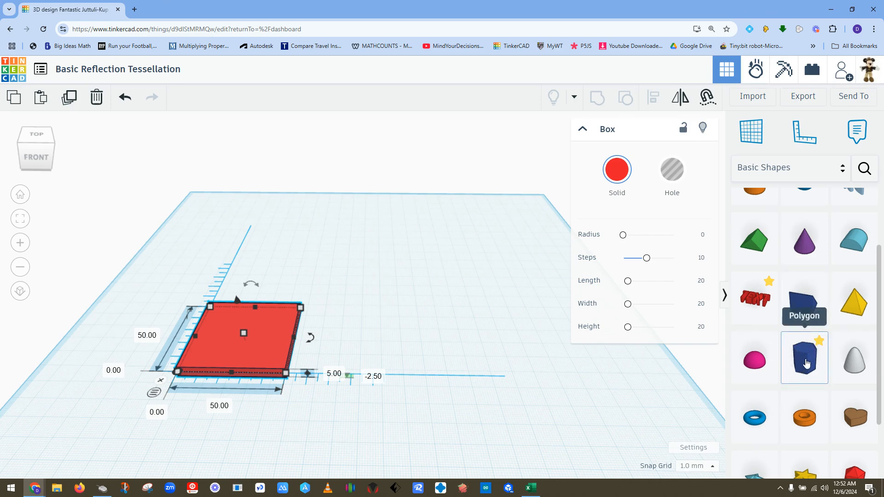
{"action": "left_click_drag", "start_coordinate": [806, 363], "coordinate": [463, 417]}
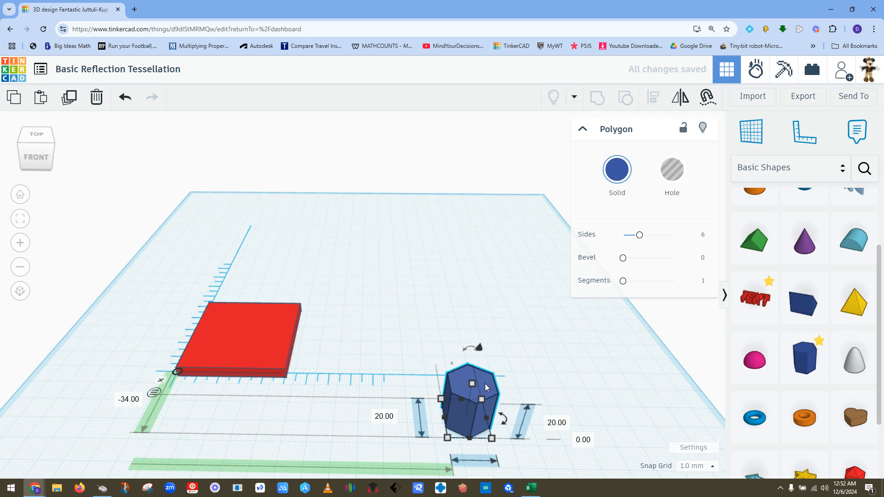
{"action": "left_click_drag", "start_coordinate": [485, 383], "coordinate": [493, 298]}
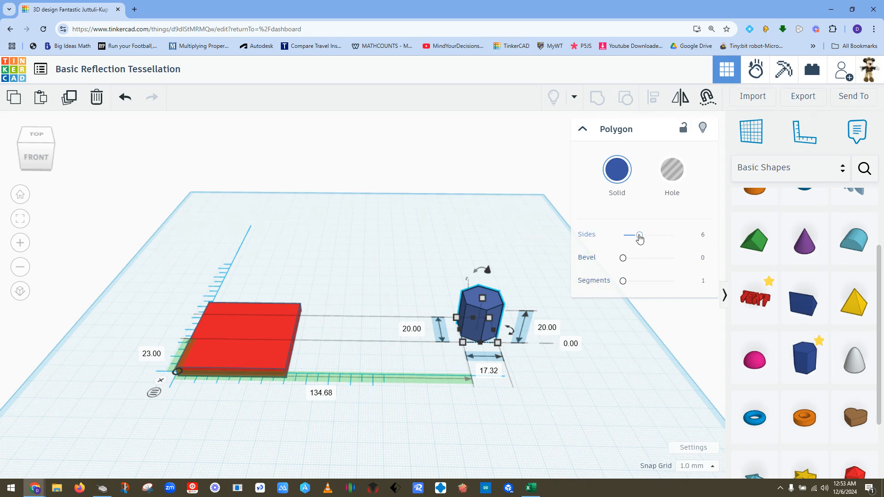
Try the polygon with 12 sides, and set it back to 6 sides.
{"action": "left_click_drag", "start_coordinate": [640, 237], "coordinate": [688, 244]}
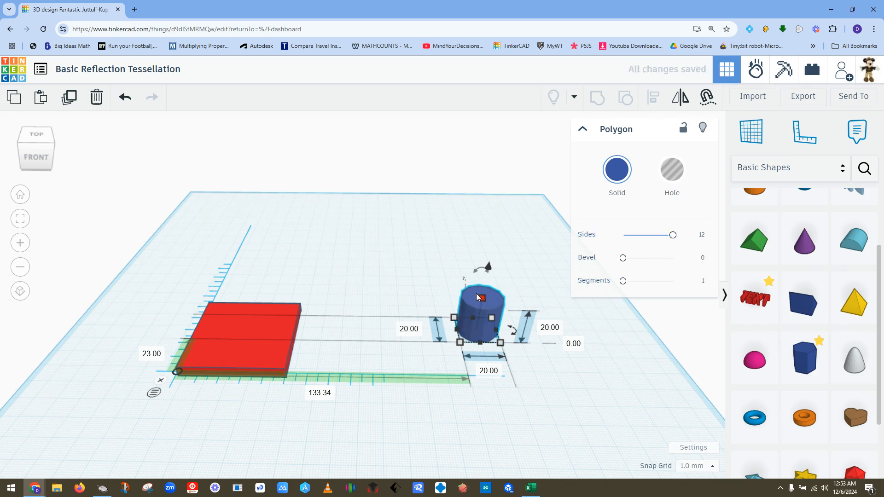
{"action": "scroll", "coordinate": [499, 326], "scroll_direction": "up", "scroll_amount": 5}
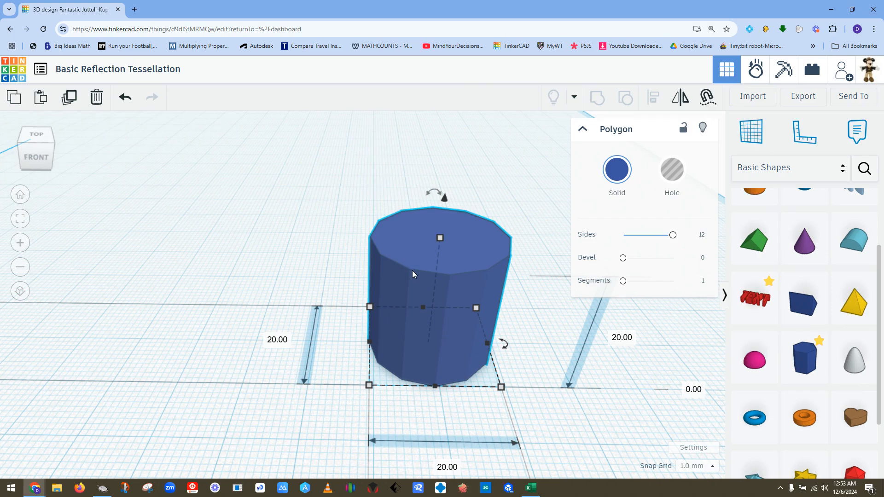
{"action": "scroll", "coordinate": [413, 270], "scroll_direction": "down", "scroll_amount": 6}
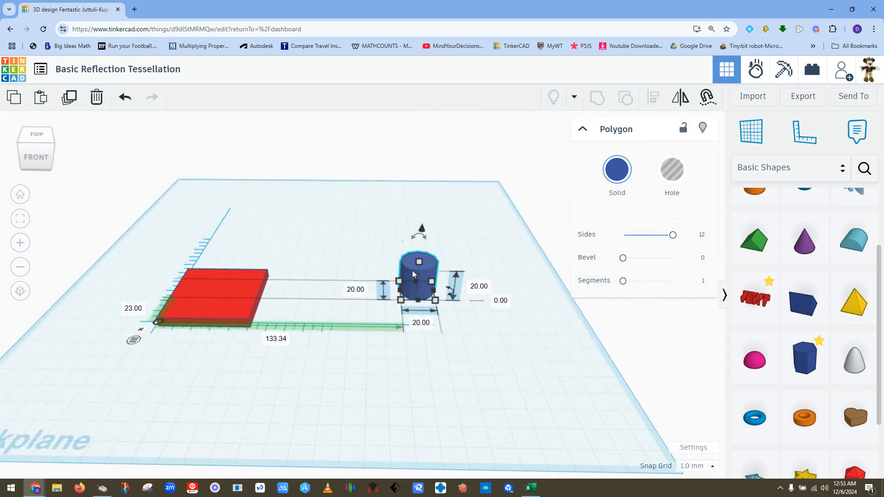
{"action": "left_click_drag", "start_coordinate": [673, 235], "coordinate": [640, 236]}
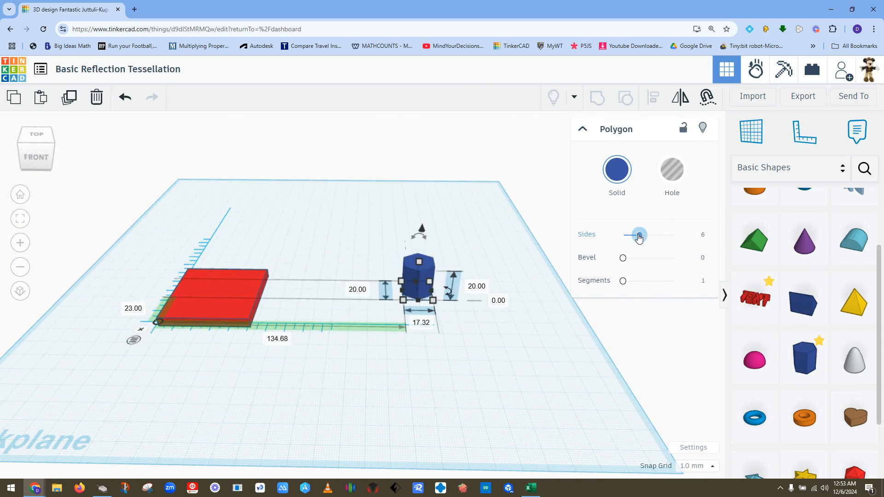
{"action": "left_click", "coordinate": [495, 386]}
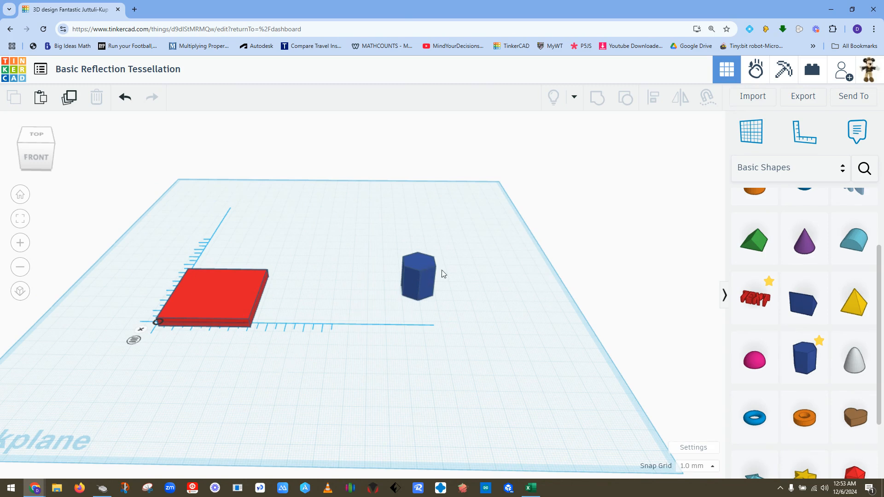
{"action": "left_click", "coordinate": [420, 280]}
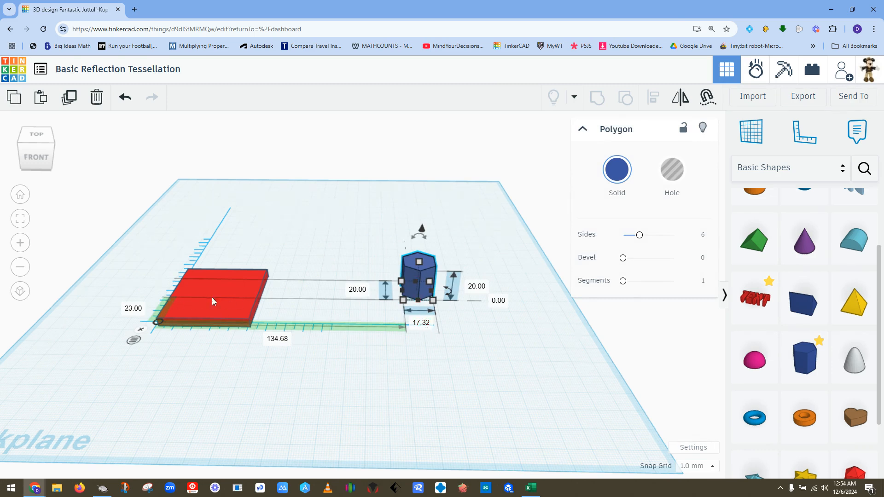
Set the polygon's width to 50 mm and its height to 5 mm.
{"action": "left_click", "coordinate": [420, 325]}
{"action": "type", "text": "50"}
{"action": "key", "text": "Return"}
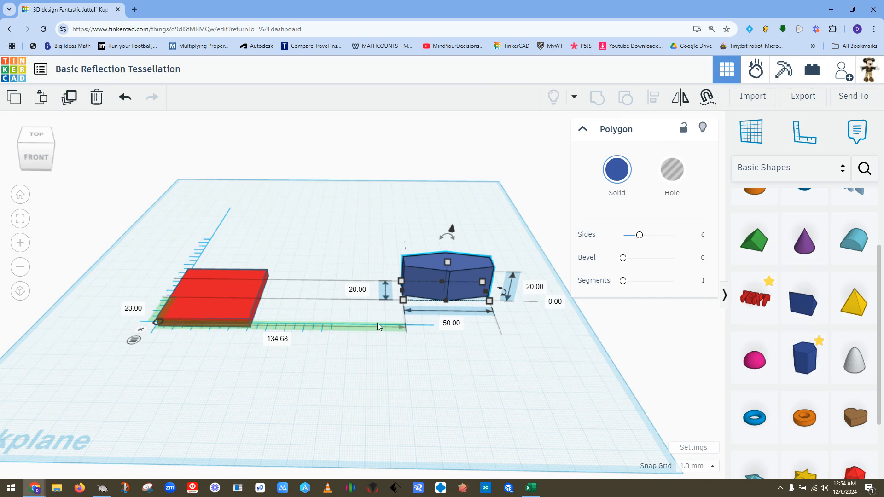
{"action": "left_click", "coordinate": [534, 288]}
{"action": "type", "text": "5"}
{"action": "key", "text": "Return"}
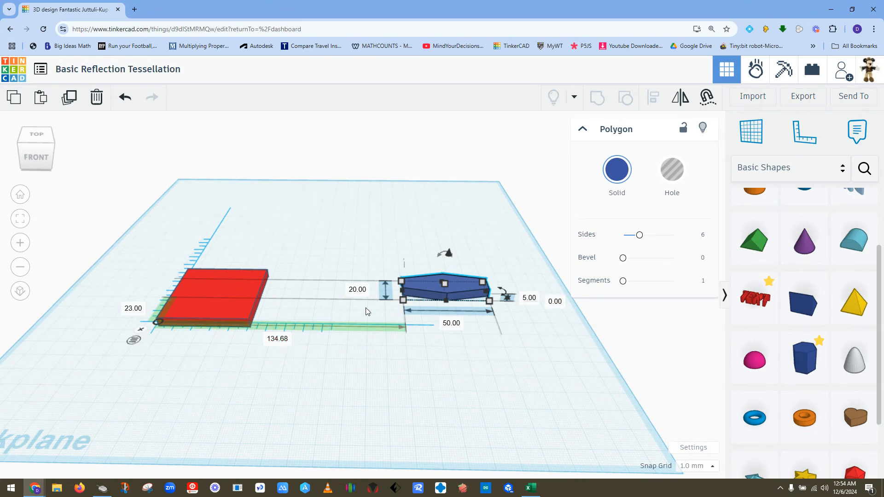
Rest the red box on the workplane by setting its elevation to 0 mm.
{"action": "left_click", "coordinate": [212, 316]}
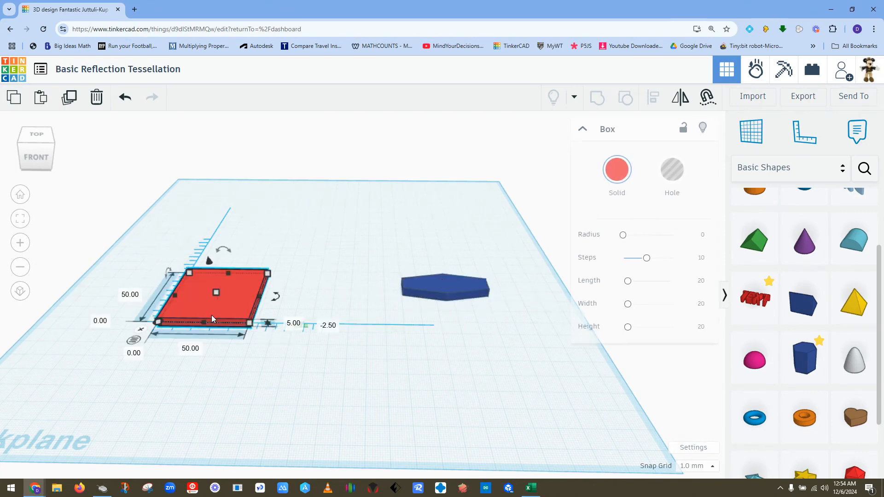
{"action": "left_click", "coordinate": [332, 327]}
{"action": "type", "text": "0"}
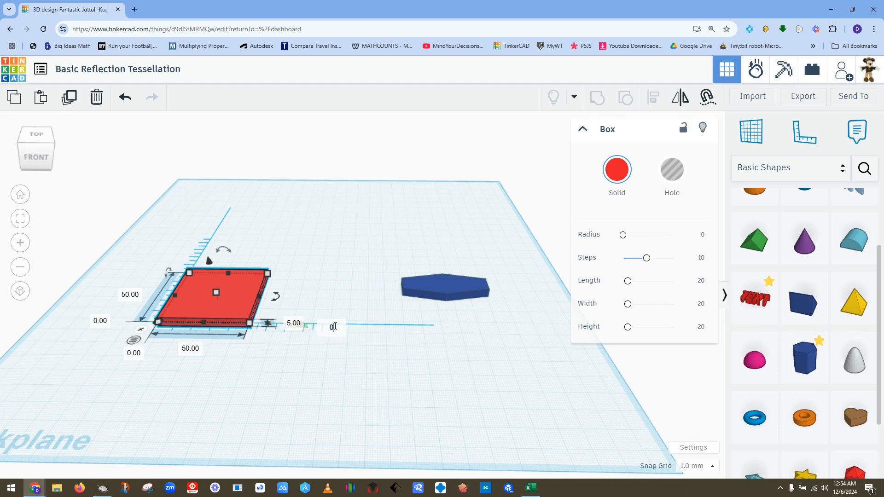
{"action": "key", "text": "Return"}
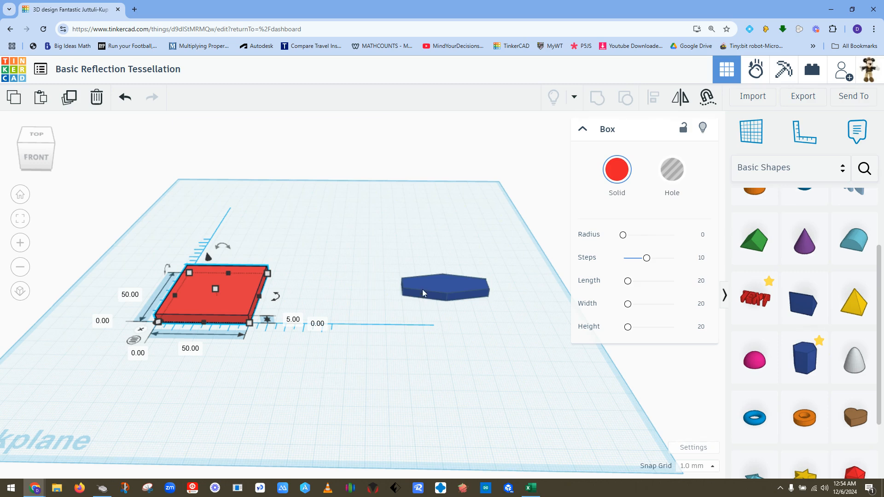
Move the polygon about 34 mm in front of the ruler origin and set its sideways ruler distance to 0 mm.
{"action": "left_click", "coordinate": [441, 287]}
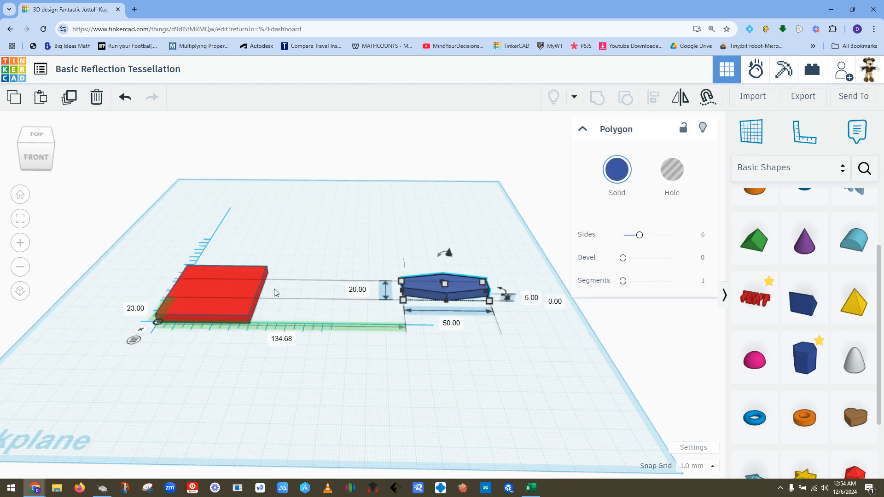
{"action": "left_click", "coordinate": [219, 308]}
{"action": "left_click", "coordinate": [446, 288]}
{"action": "left_click_drag", "start_coordinate": [460, 288], "coordinate": [496, 354]}
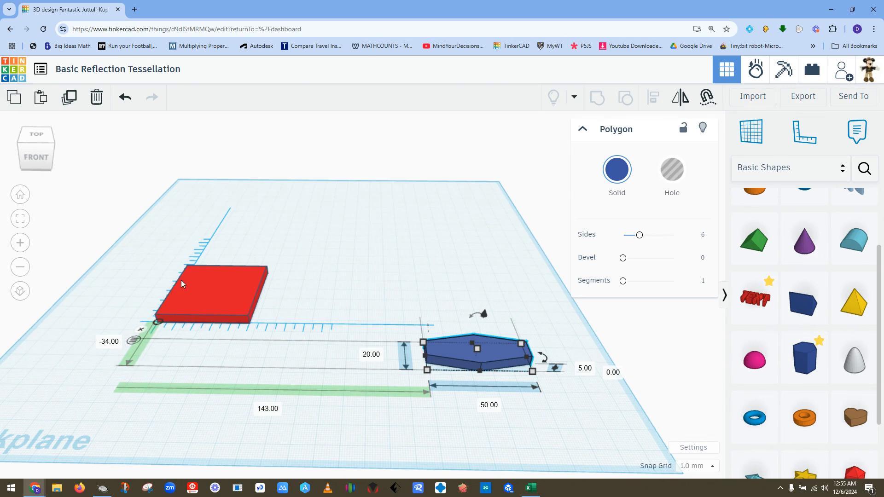
{"action": "left_click", "coordinate": [267, 409]}
{"action": "type", "text": "0"}
{"action": "key", "text": "Return"}
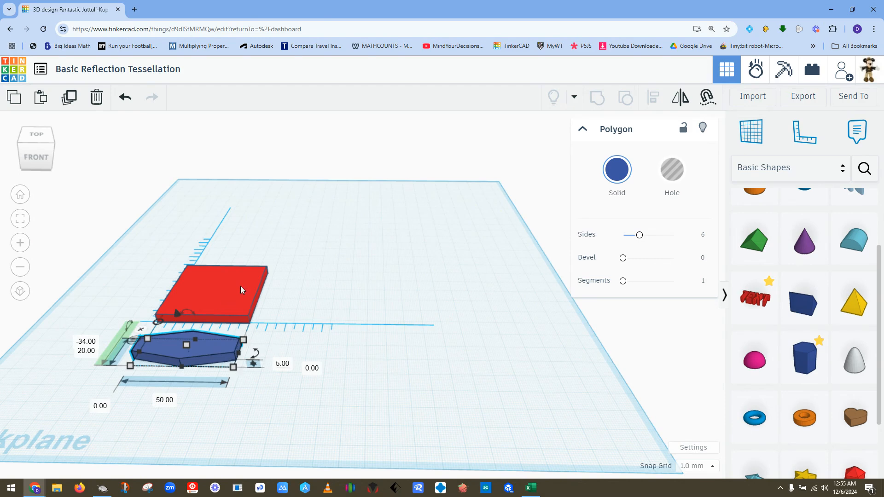
Centre the polygon on the box's front edge by setting its front-to-back ruler distance to -10 mm.
{"action": "left_click", "coordinate": [21, 219]}
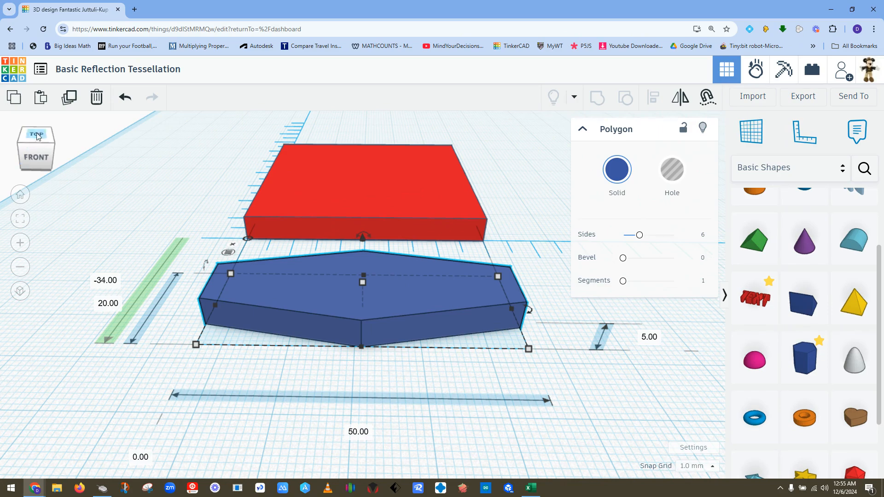
{"action": "left_click", "coordinate": [40, 136]}
{"action": "scroll", "coordinate": [102, 217], "scroll_direction": "down", "scroll_amount": 2}
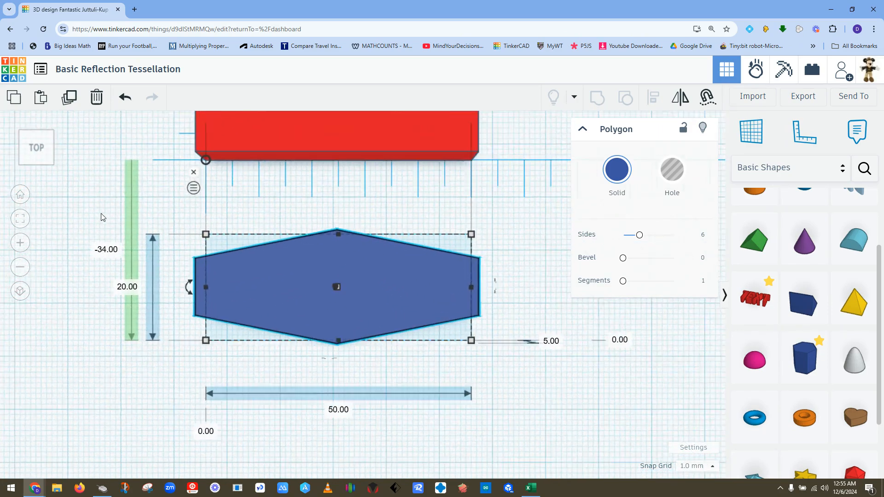
{"action": "scroll", "coordinate": [102, 216], "scroll_direction": "down", "scroll_amount": 3}
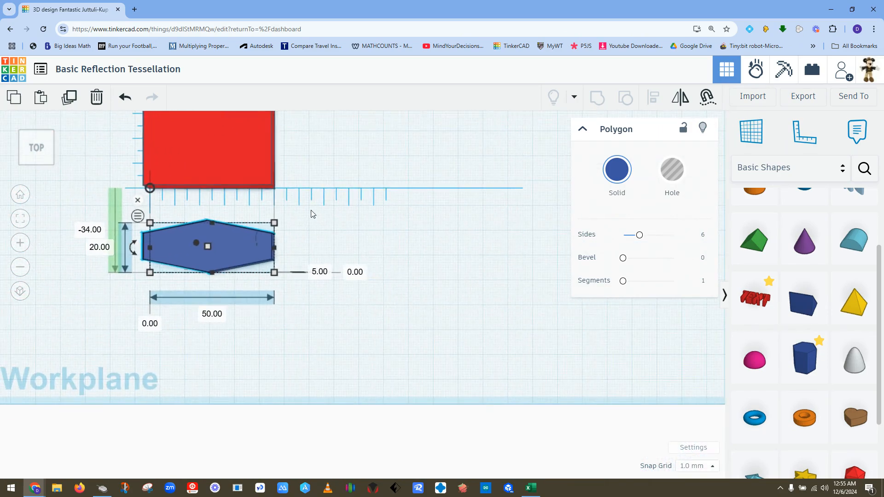
{"action": "left_click", "coordinate": [20, 219]}
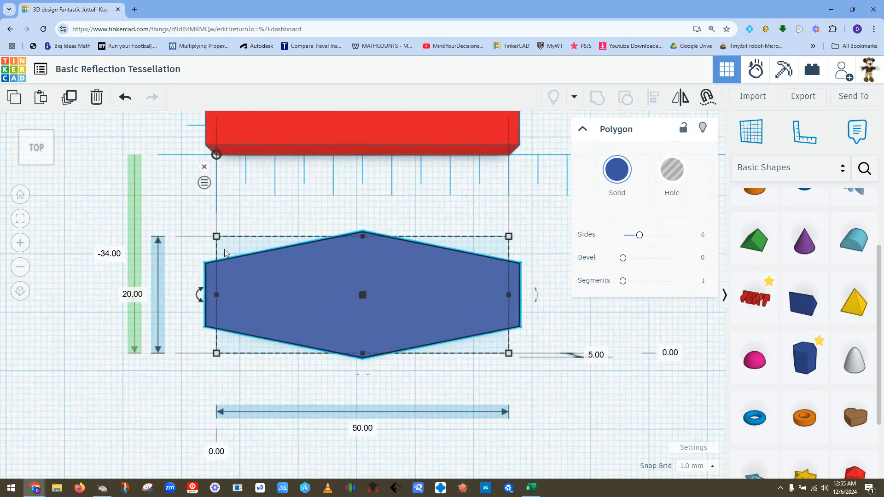
{"action": "scroll", "coordinate": [353, 208], "scroll_direction": "up", "scroll_amount": 2}
{"action": "scroll", "coordinate": [353, 207], "scroll_direction": "down", "scroll_amount": 4}
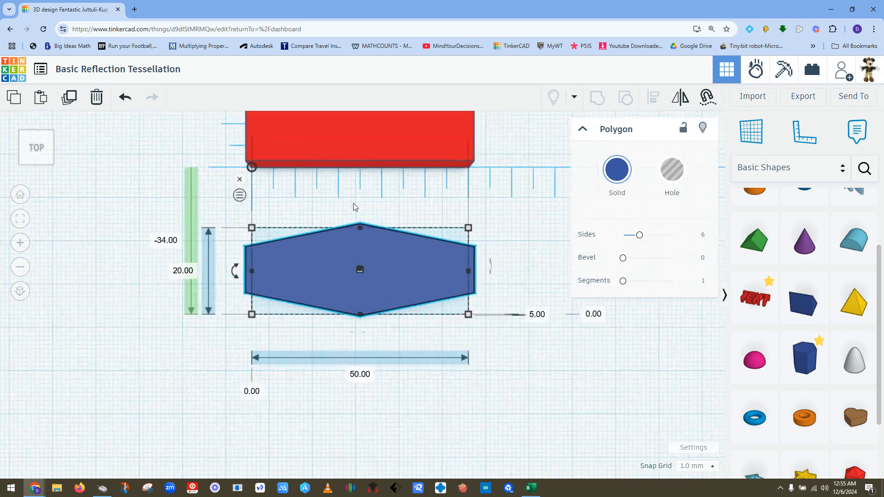
{"action": "scroll", "coordinate": [354, 207], "scroll_direction": "down", "scroll_amount": 1}
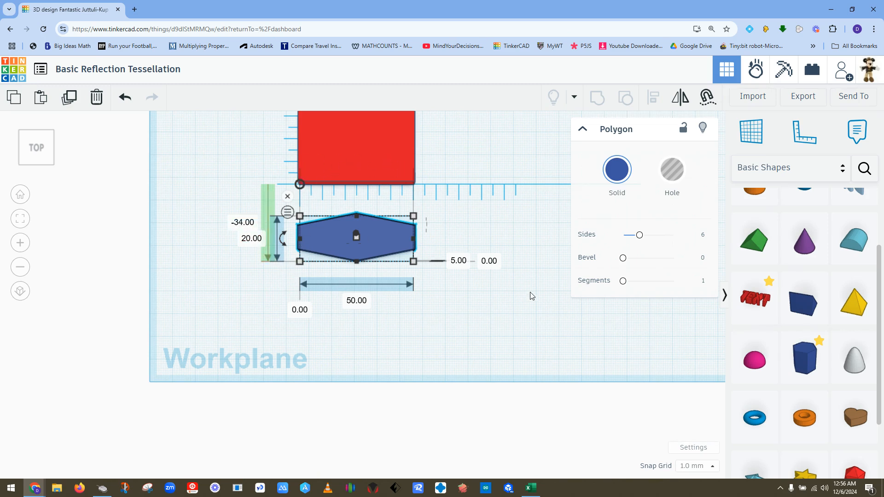
{"action": "left_click", "coordinate": [243, 223]}
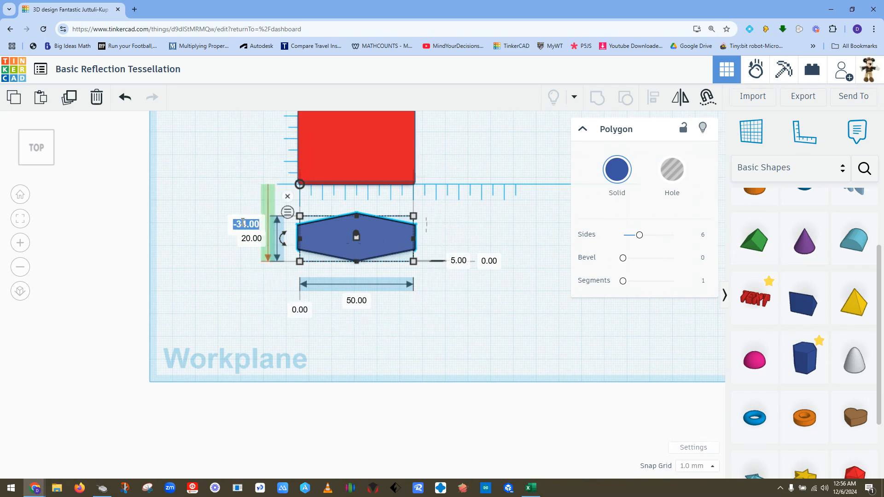
{"action": "type", "text": "-10"}
{"action": "key", "text": "Return"}
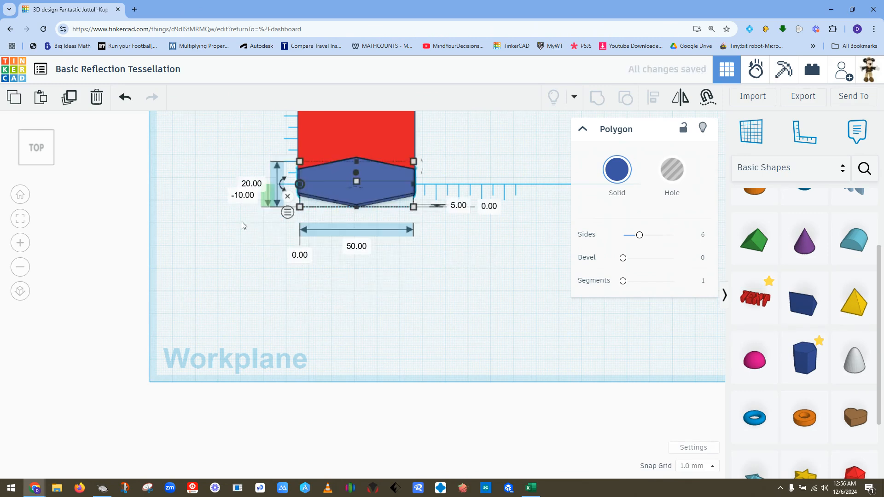
{"action": "left_click", "coordinate": [359, 314]}
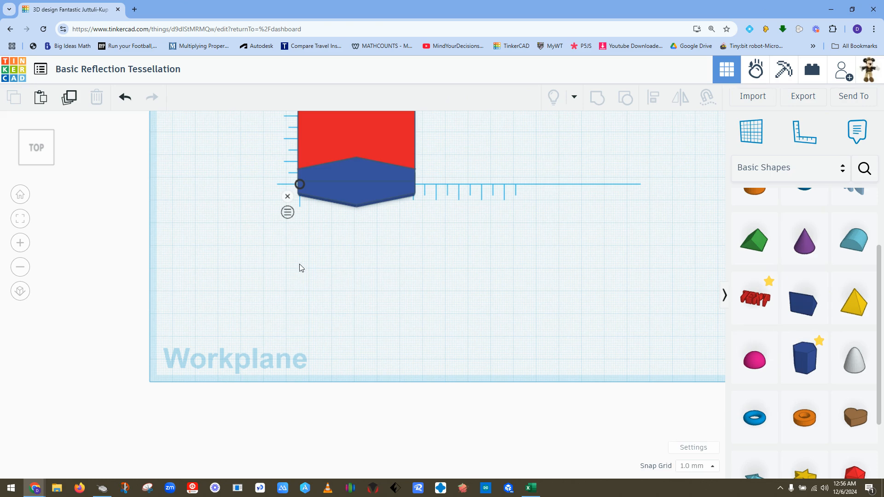
{"action": "scroll", "coordinate": [320, 324], "scroll_direction": "down", "scroll_amount": 3}
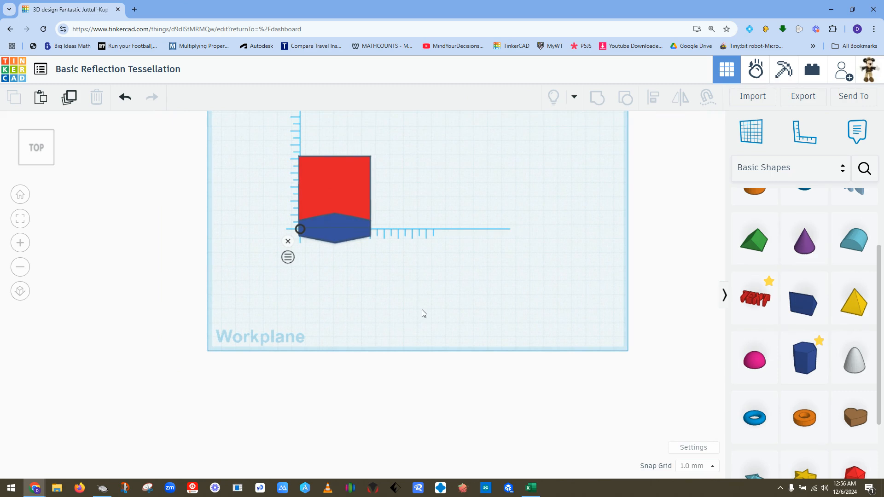
Duplicate the front polygon and move the copy straight back over the box, to 14 mm from the ruler origin.
{"action": "left_click", "coordinate": [20, 194]}
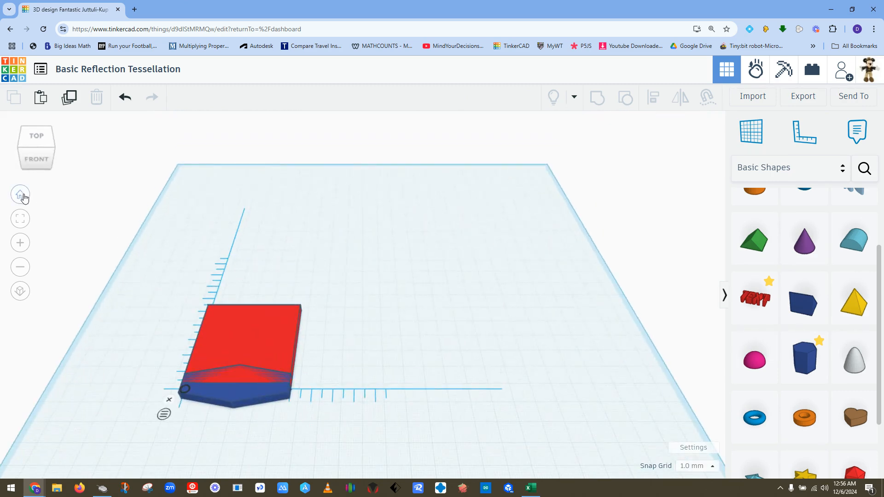
{"action": "left_click", "coordinate": [236, 394]}
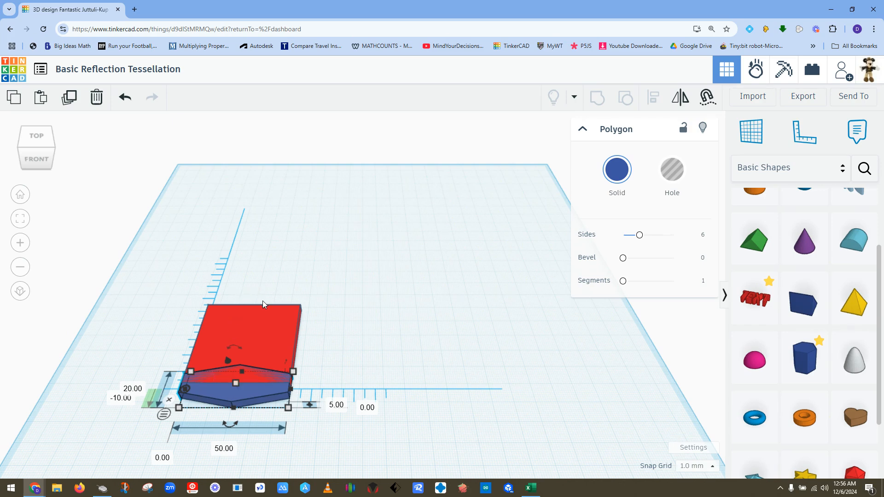
{"action": "left_click", "coordinate": [358, 355]}
{"action": "left_click", "coordinate": [231, 391]}
{"action": "left_click", "coordinate": [70, 97]}
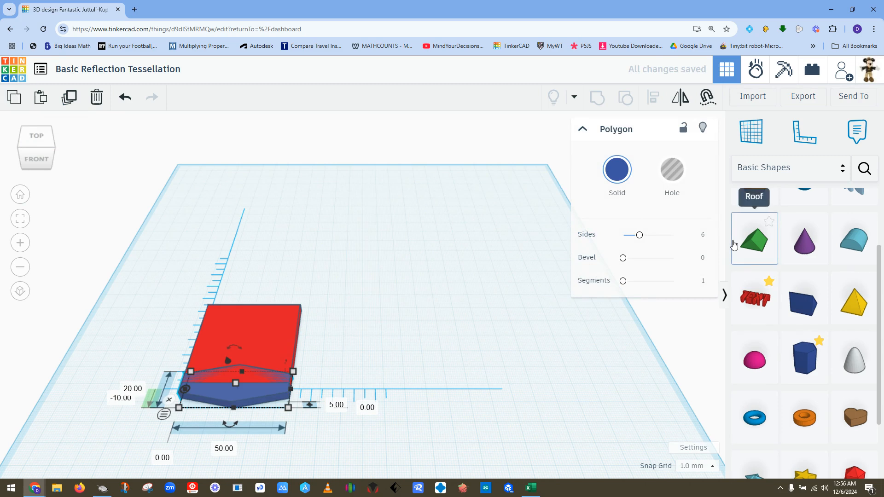
{"action": "key", "text": "Up"}
{"action": "key", "text": "Up"}
{"action": "key", "text": "Up"}
{"action": "key", "text": "Up"}
{"action": "key", "text": "Up"}
{"action": "key", "text": "Up"}
{"action": "key", "text": "Up"}
{"action": "key", "text": "Up"}
{"action": "key", "text": "Up"}
{"action": "key", "text": "Up"}
{"action": "key", "text": "Up"}
{"action": "key", "text": "Up"}
{"action": "key", "text": "Up"}
{"action": "key", "text": "Up"}
{"action": "key", "text": "Up"}
{"action": "key", "text": "Up"}
{"action": "key", "text": "Up"}
{"action": "key", "text": "Up"}
{"action": "key", "text": "Up"}
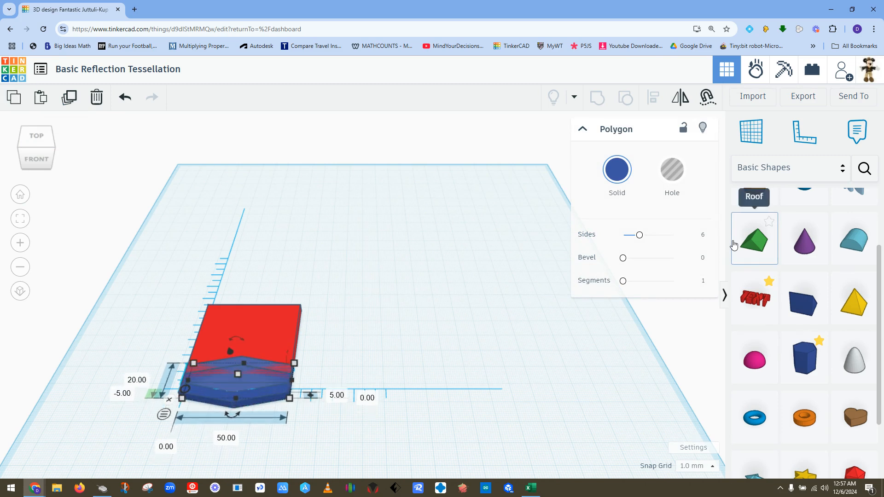
{"action": "key", "text": "Up"}
{"action": "key", "text": "Up"}
{"action": "key", "text": "Up"}
{"action": "key", "text": "Up"}
{"action": "key", "text": "Up"}
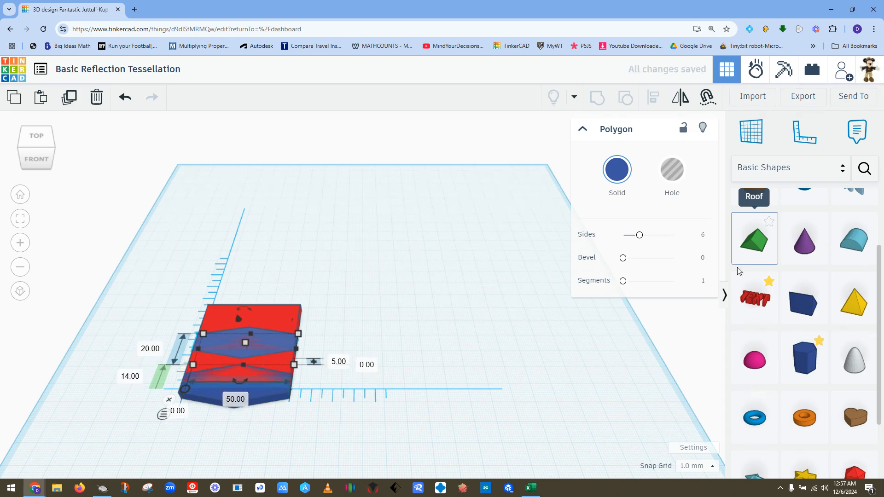
Place the copied polygon across the box's back edge by setting its front-to-back ruler distance to 40 mm.
{"action": "mouse_move", "coordinate": [220, 341]}
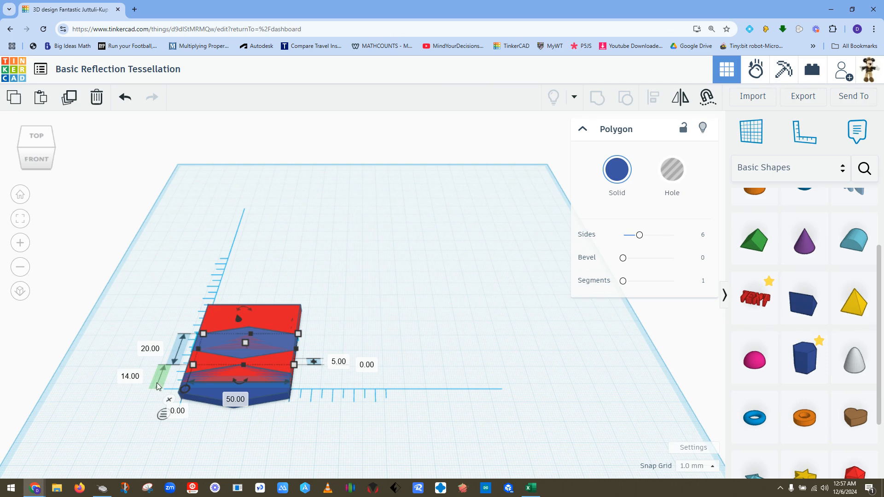
{"action": "left_click", "coordinate": [128, 379]}
{"action": "key", "text": "Return"}
{"action": "left_click", "coordinate": [136, 379]}
{"action": "type", "text": "40"}
{"action": "key", "text": "Return"}
{"action": "left_click", "coordinate": [384, 330]}
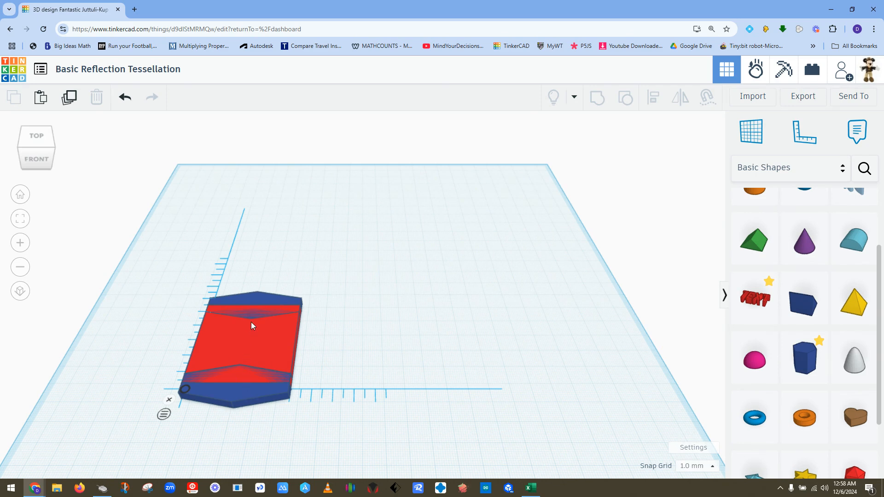
Turn the polygon at the box's back edge into a hole.
{"action": "left_click", "coordinate": [257, 298]}
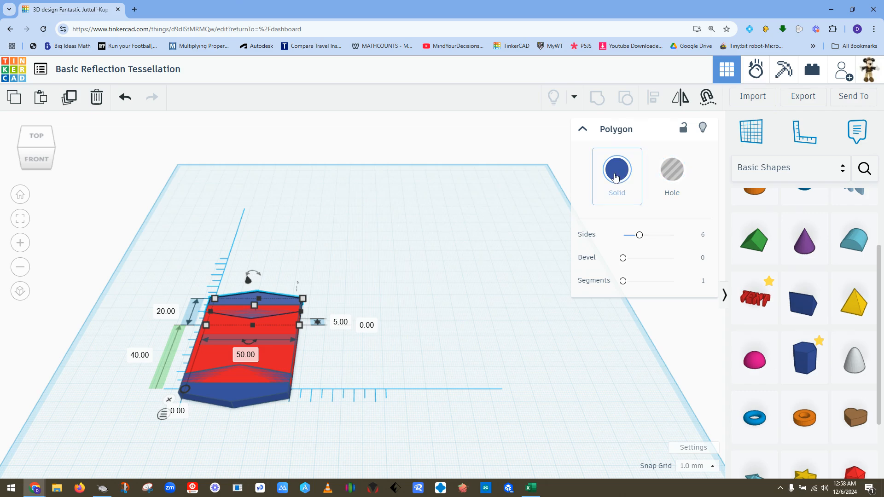
{"action": "left_click", "coordinate": [675, 175]}
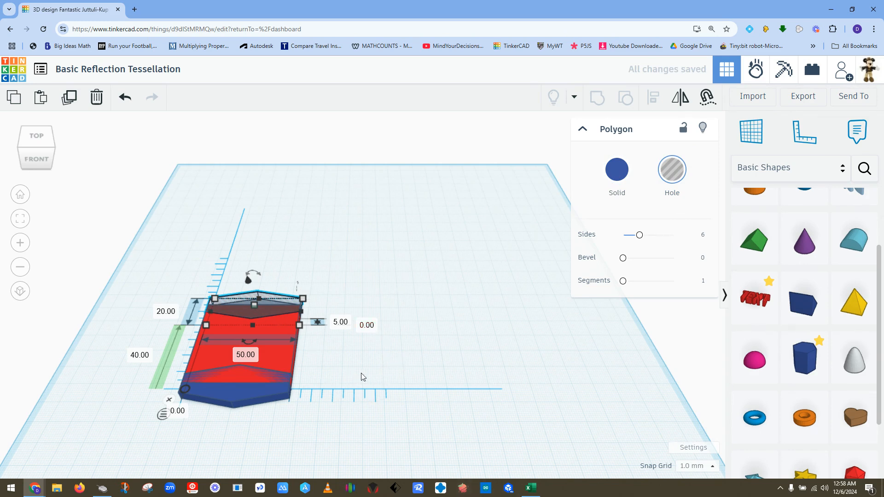
{"action": "left_click", "coordinate": [427, 365]}
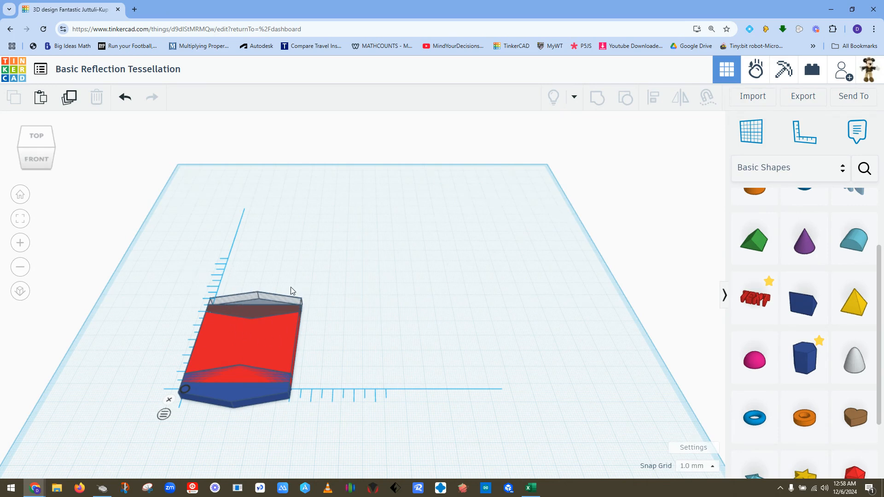
Group the box, the front polygon and the rear polygon hole into one tile shape.
{"action": "left_click", "coordinate": [261, 302]}
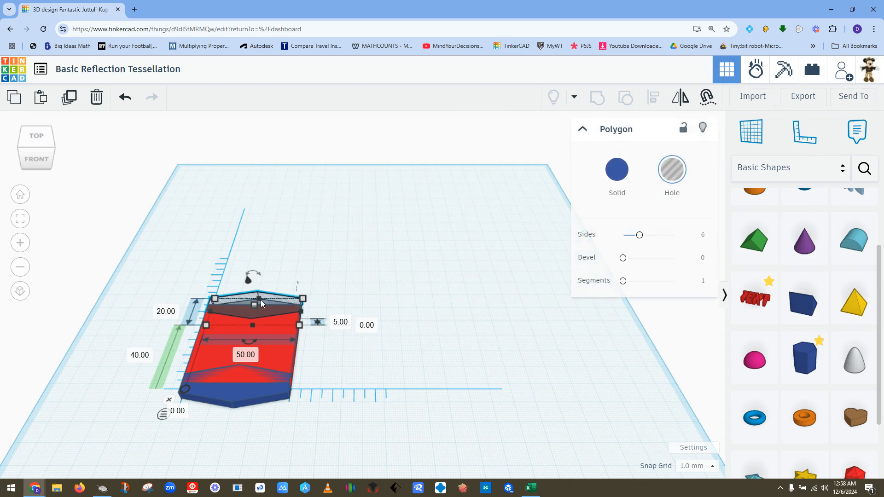
{"action": "left_click", "coordinate": [280, 361], "text": "shift"}
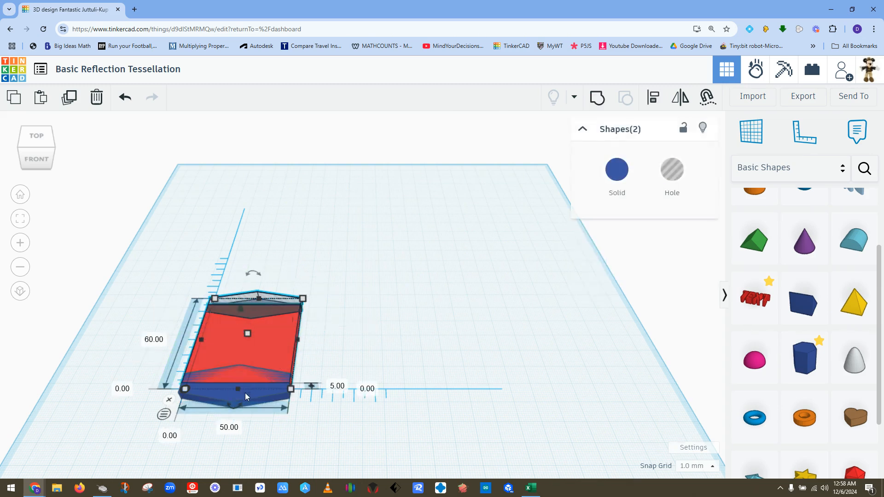
{"action": "left_click", "coordinate": [239, 397], "text": "shift"}
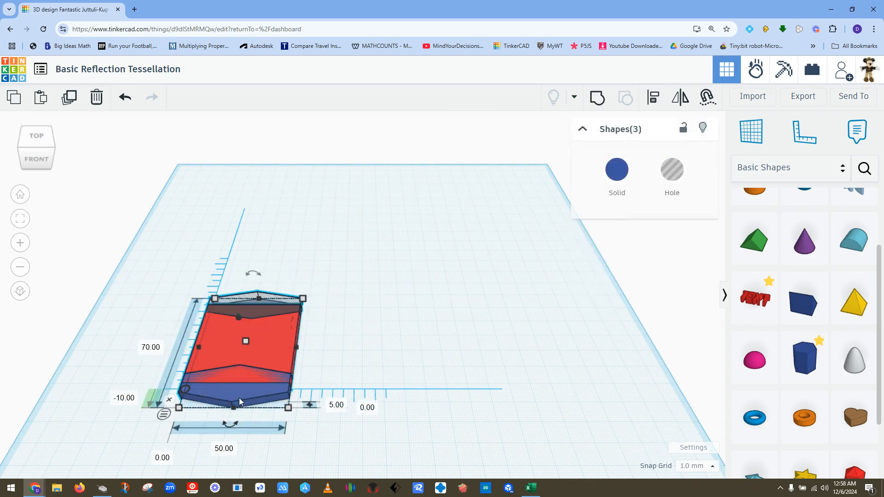
{"action": "left_click", "coordinate": [393, 334]}
{"action": "left_click_drag", "start_coordinate": [152, 249], "coordinate": [358, 451]}
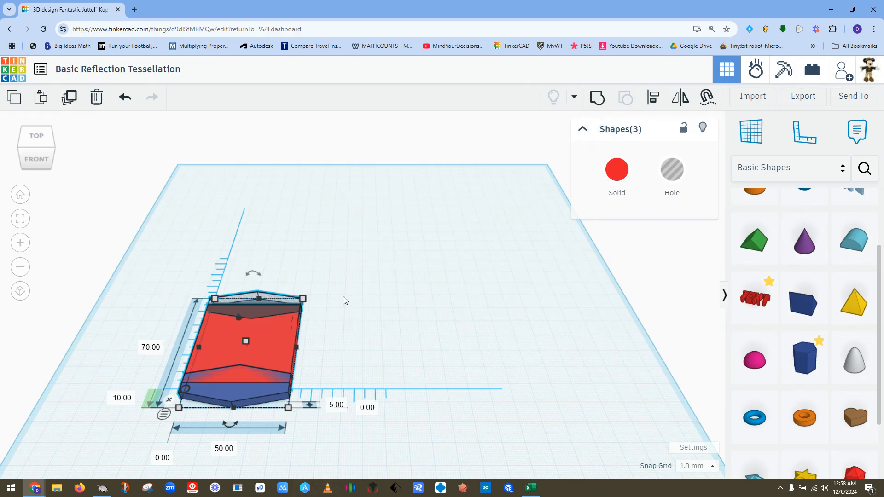
{"action": "left_click", "coordinate": [598, 103]}
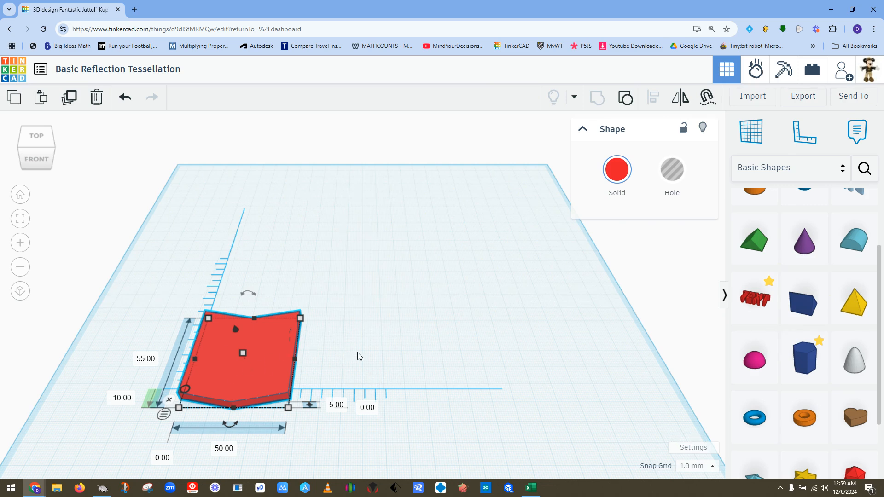
{"action": "left_click", "coordinate": [385, 329]}
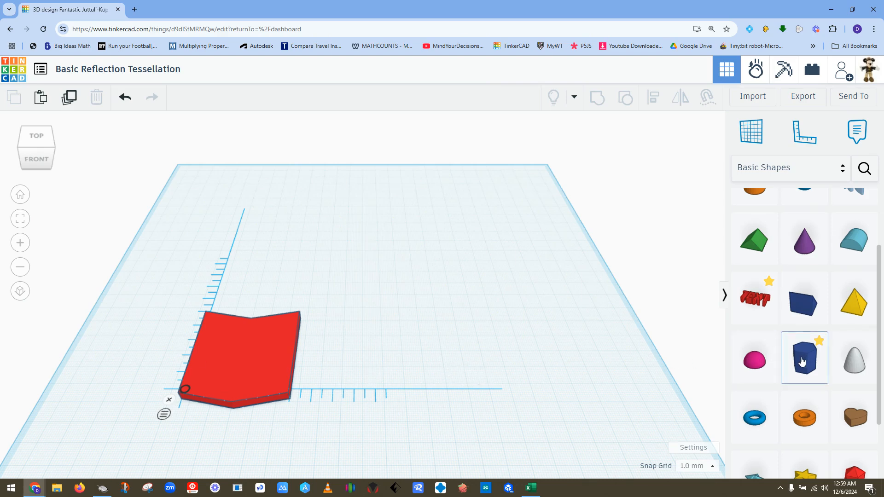
Add another polygon to the right of the tile, about 121 mm across and 23 mm back from the ruler origin.
{"action": "left_click_drag", "start_coordinate": [805, 361], "coordinate": [445, 336]}
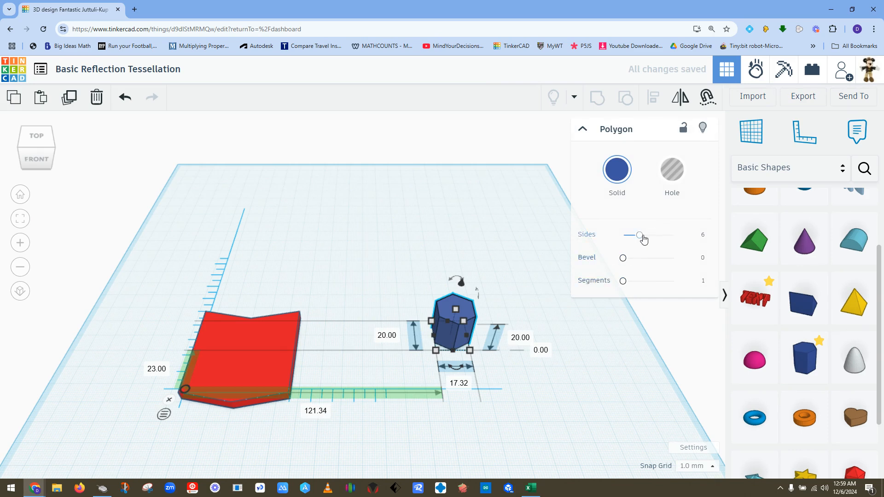
Give the new polygon 3 sides and set its footprint to 20 mm wide by 20 mm deep.
{"action": "left_click_drag", "start_coordinate": [639, 235], "coordinate": [610, 247]}
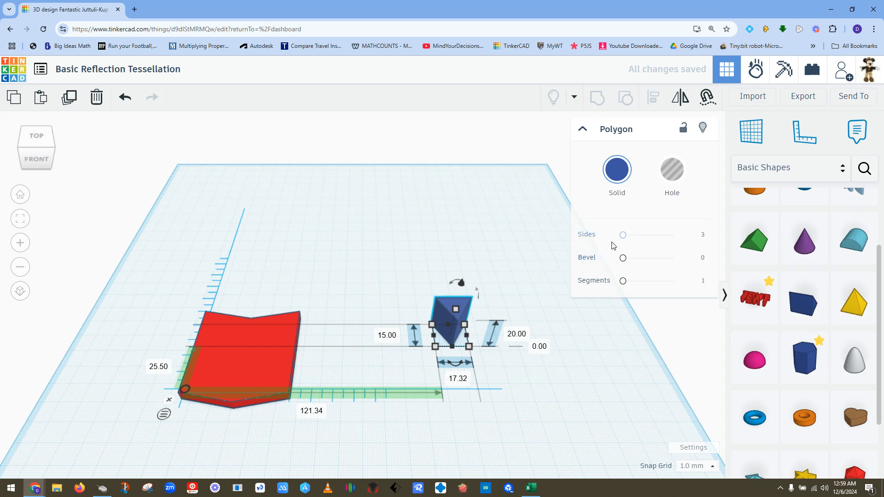
{"action": "left_click", "coordinate": [522, 266]}
{"action": "left_click", "coordinate": [462, 306]}
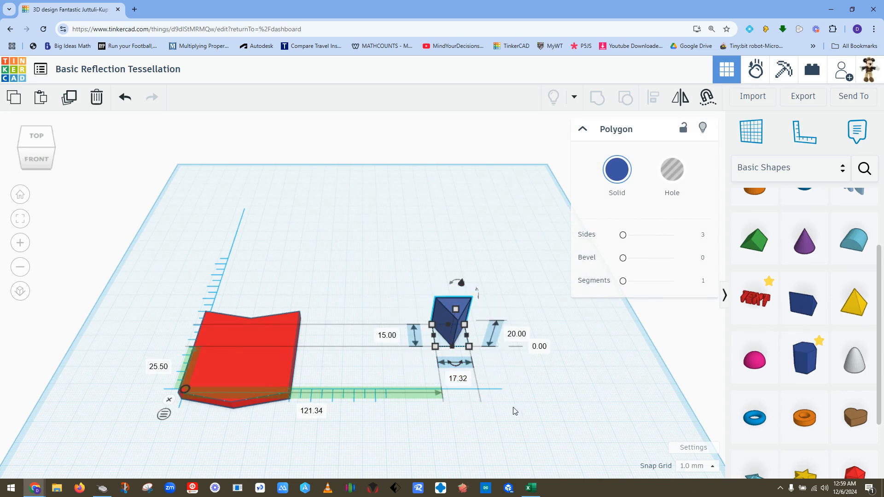
{"action": "left_click", "coordinate": [458, 379]}
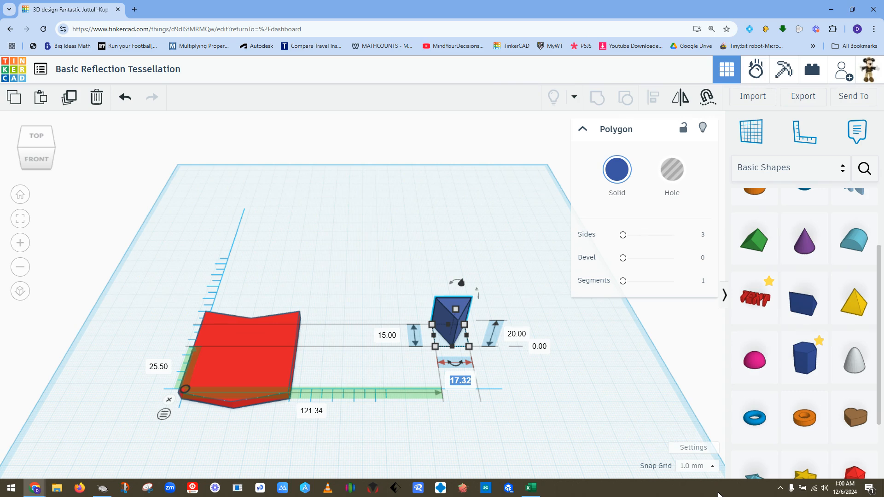
{"action": "type", "text": "20"}
{"action": "key", "text": "Return"}
{"action": "left_click", "coordinate": [389, 337]}
{"action": "type", "text": "20"}
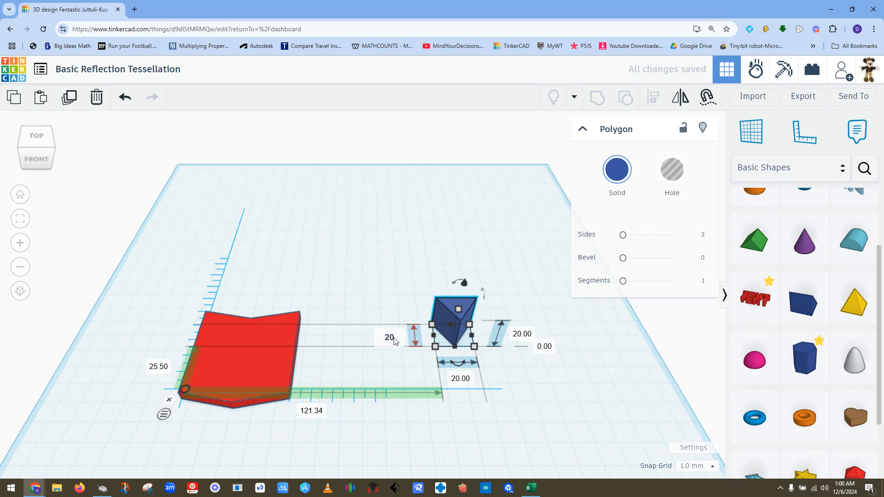
{"action": "key", "text": "Return"}
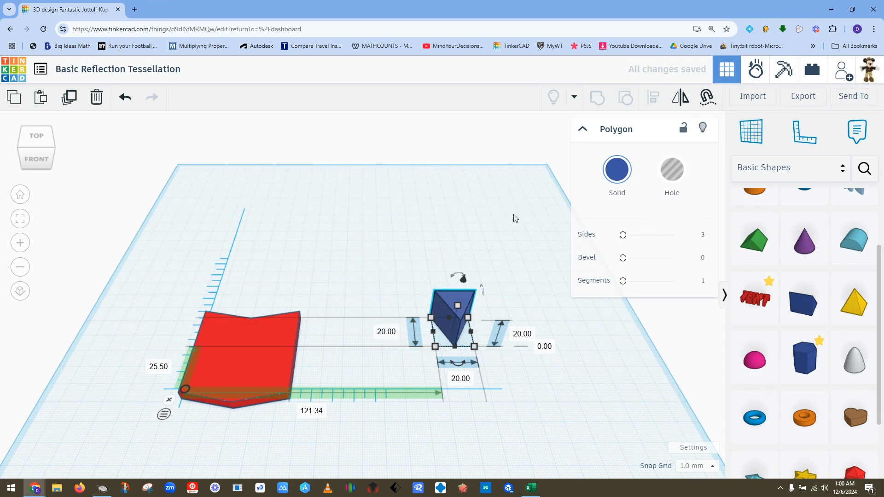
Set the triangular polygon's height to 5 mm.
{"action": "left_click", "coordinate": [528, 234]}
{"action": "left_click", "coordinate": [454, 299]}
{"action": "left_click", "coordinate": [525, 335]}
{"action": "type", "text": "5"}
{"action": "key", "text": "Return"}
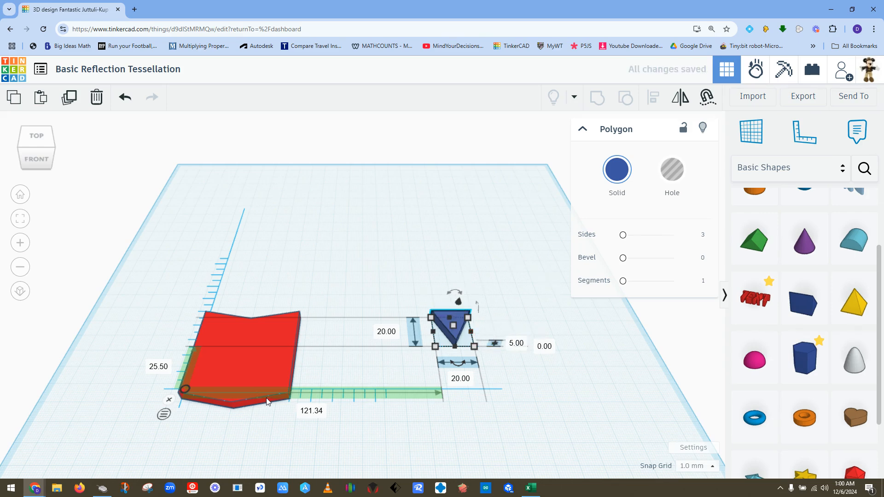
Place the triangle across the tile's left edge by setting its sideways ruler distance to -10 mm.
{"action": "left_click", "coordinate": [266, 362]}
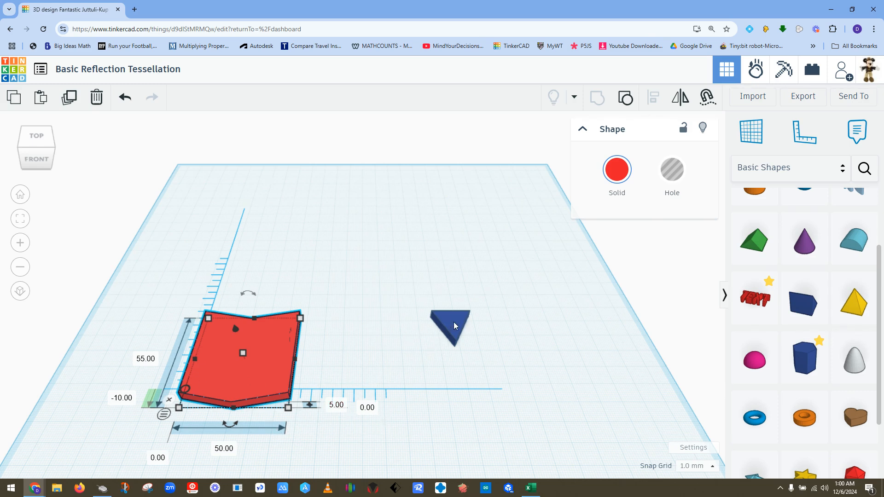
{"action": "mouse_move", "coordinate": [454, 322]}
{"action": "left_mouse_down"}
{"action": "mouse_move", "coordinate": [440, 335]}
{"action": "mouse_move", "coordinate": [389, 345]}
{"action": "mouse_move", "coordinate": [190, 343]}
{"action": "mouse_move", "coordinate": [194, 352]}
{"action": "mouse_move", "coordinate": [282, 336]}
{"action": "mouse_move", "coordinate": [422, 339]}
{"action": "mouse_move", "coordinate": [199, 342]}
{"action": "mouse_move", "coordinate": [301, 347]}
{"action": "mouse_move", "coordinate": [442, 318]}
{"action": "mouse_move", "coordinate": [468, 324]}
{"action": "left_mouse_up"}
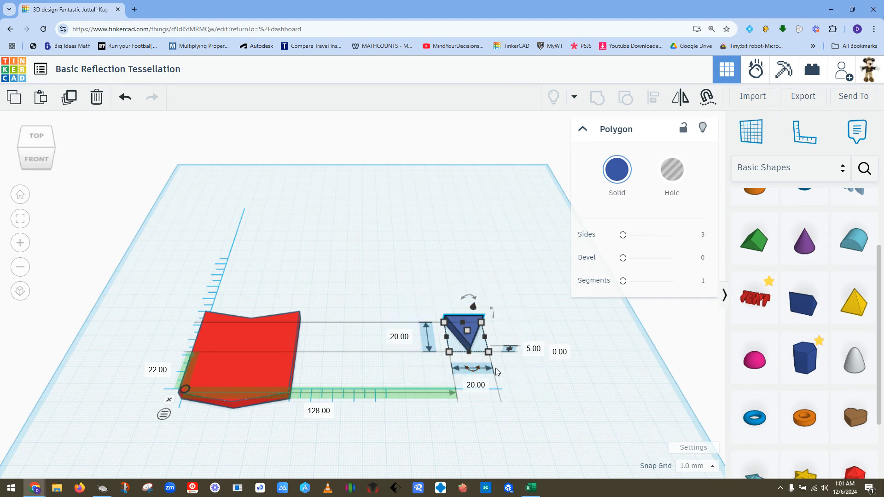
{"action": "mouse_move", "coordinate": [481, 369]}
{"action": "left_click", "coordinate": [321, 412]}
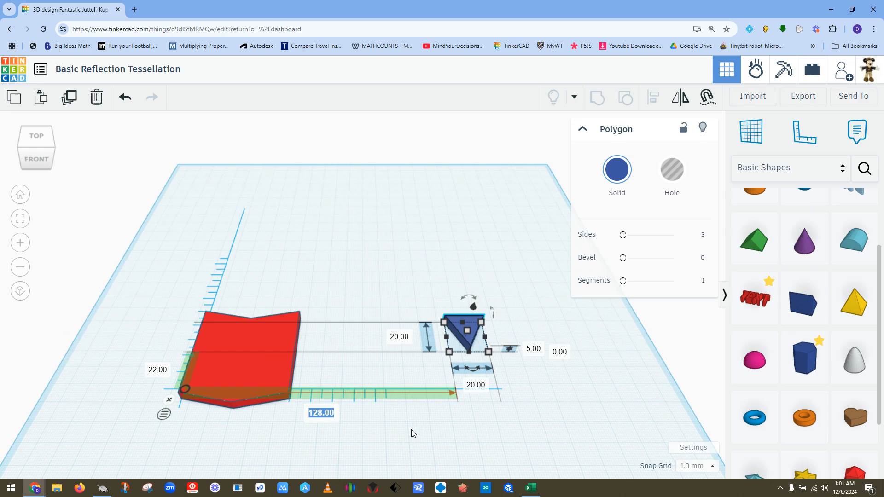
{"action": "type", "text": "-10"}
{"action": "key", "text": "Return"}
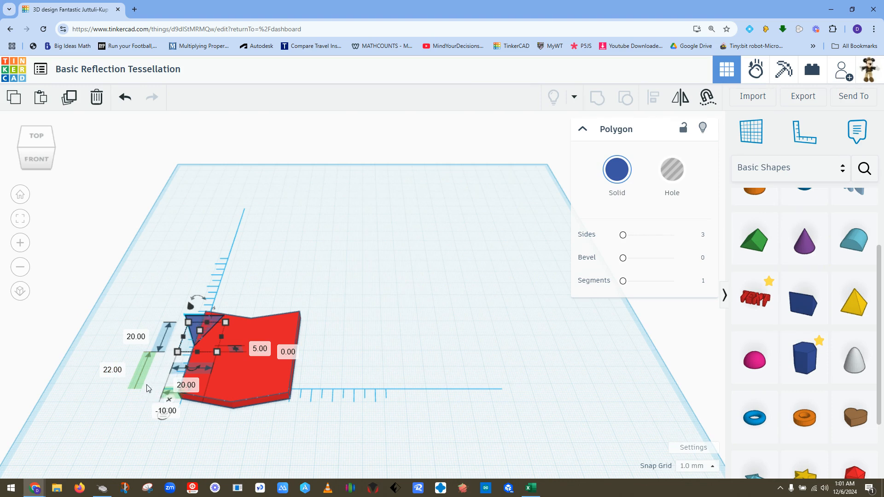
Nudge the triangle forward along the tile's left edge to a front-to-back ruler distance of 5 mm.
{"action": "left_click", "coordinate": [110, 372]}
{"action": "left_click", "coordinate": [254, 263]}
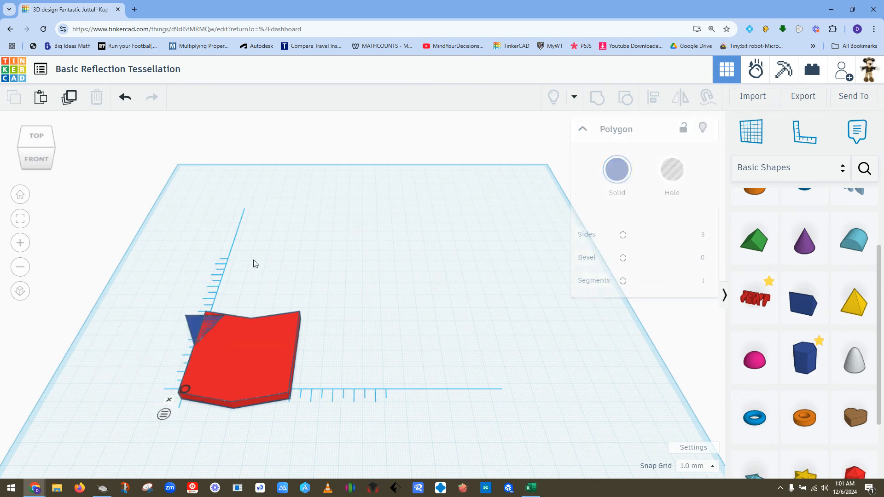
{"action": "left_click", "coordinate": [194, 324]}
{"action": "key", "text": "Down"}
{"action": "key", "text": "Down"}
{"action": "key", "text": "Down"}
{"action": "key", "text": "Down"}
{"action": "key", "text": "Down"}
{"action": "key", "text": "Down"}
{"action": "key", "text": "Down"}
{"action": "key", "text": "Down"}
{"action": "key", "text": "Down"}
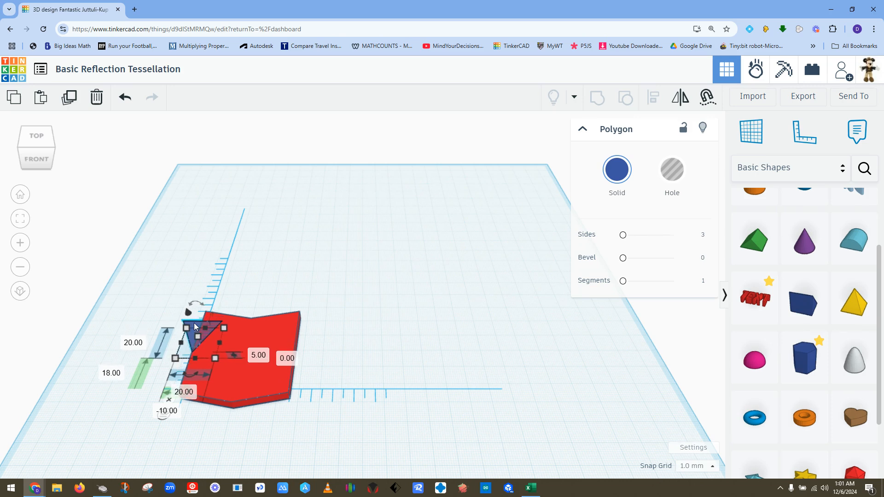
{"action": "key", "text": "Down"}
{"action": "key", "text": "Down"}
{"action": "key", "text": "Down"}
{"action": "key", "text": "Down"}
{"action": "key", "text": "Down"}
{"action": "key", "text": "Down"}
{"action": "key", "text": "Down"}
{"action": "key", "text": "Down"}
{"action": "key", "text": "Down"}
{"action": "key", "text": "Down"}
{"action": "key", "text": "Down"}
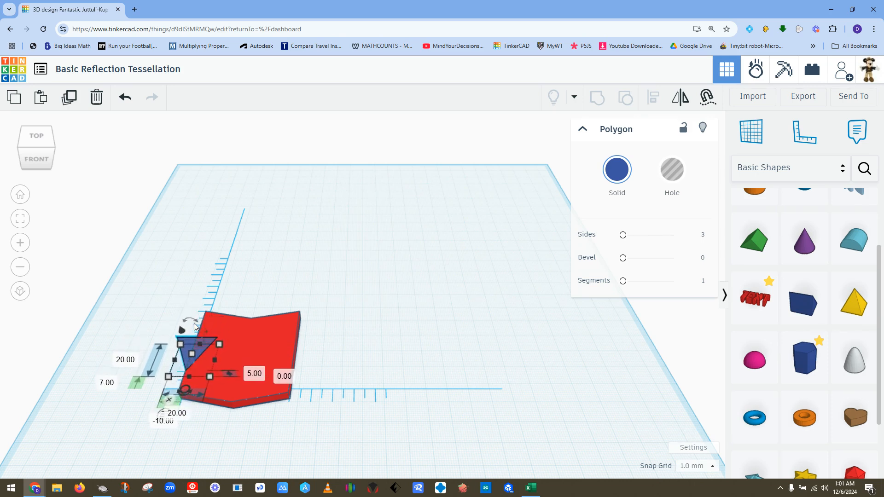
{"action": "key", "text": "Down"}
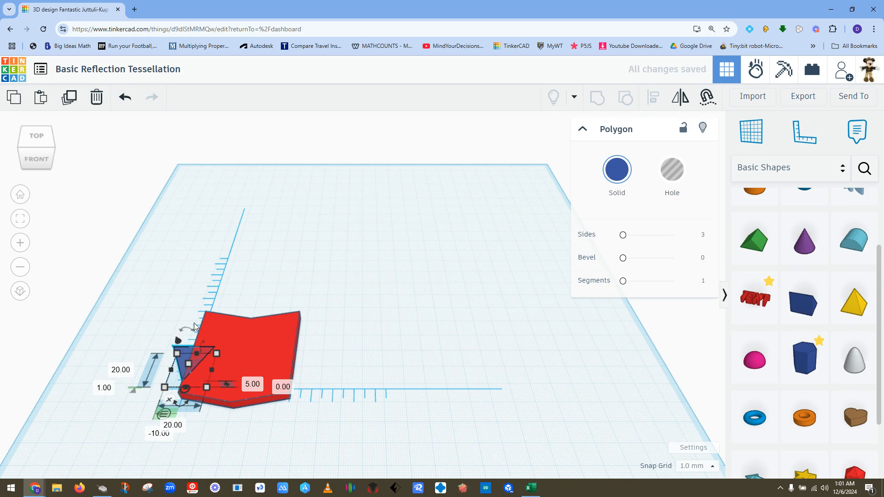
{"action": "key", "text": "Up"}
{"action": "key", "text": "Up"}
{"action": "key", "text": "Up"}
{"action": "key", "text": "Up"}
{"action": "key", "text": "Up"}
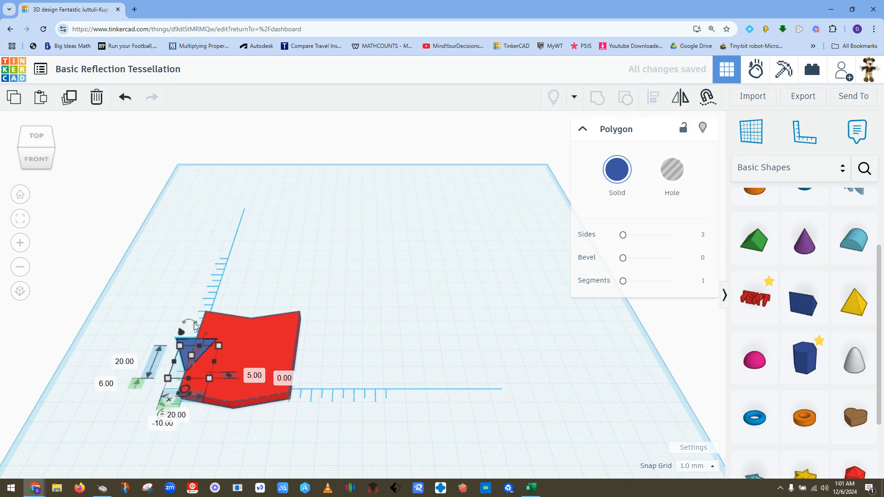
{"action": "key", "text": "Down"}
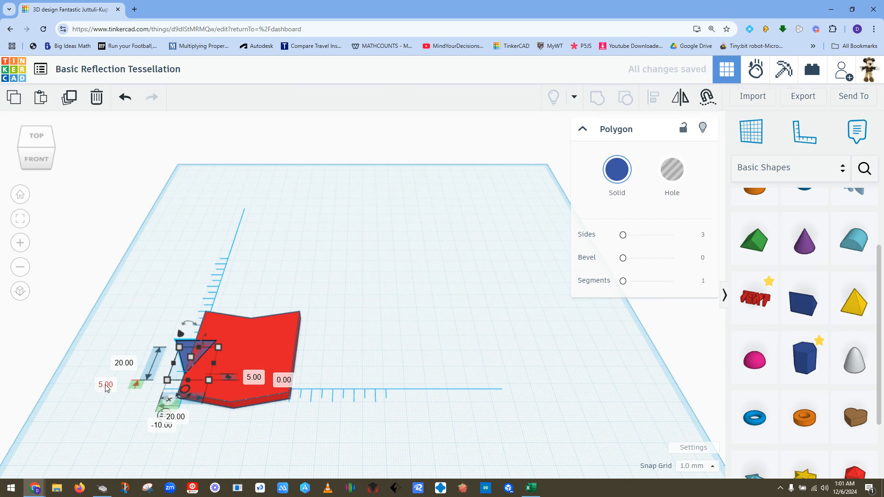
{"action": "left_click", "coordinate": [371, 355]}
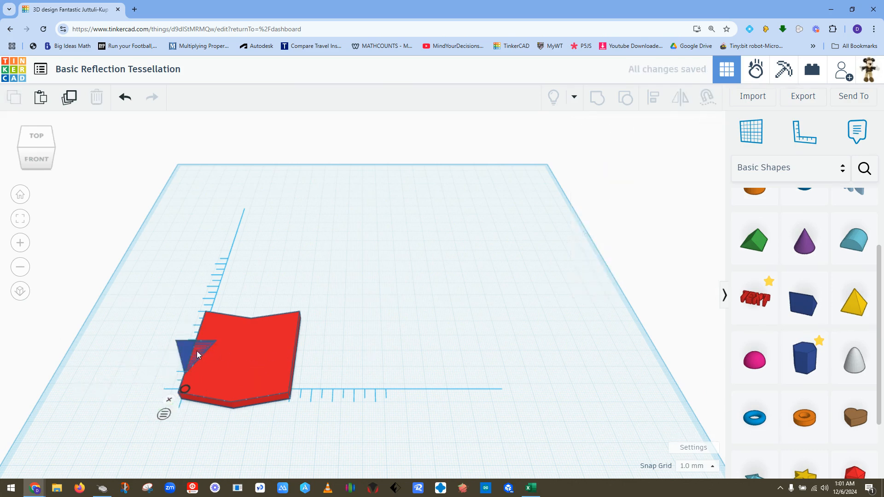
Duplicate the left-edge triangle and nudge the copy right over the tile to a sideways ruler distance of 21 mm.
{"action": "left_click", "coordinate": [186, 345]}
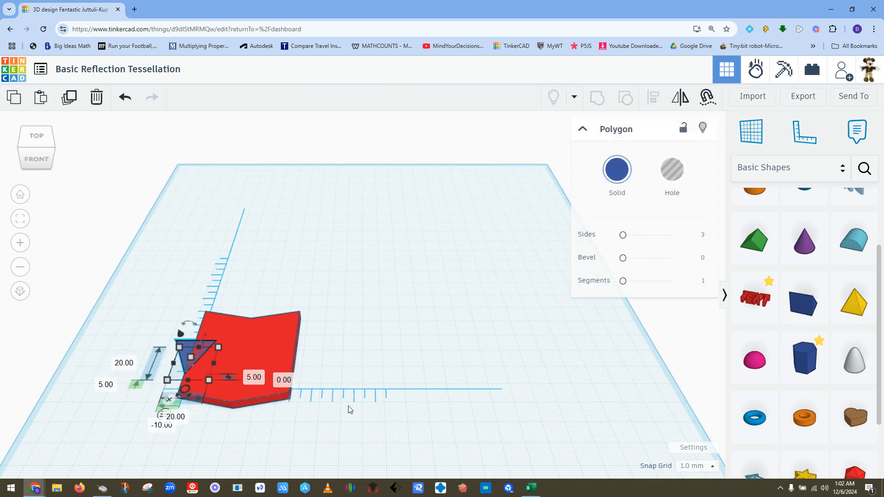
{"action": "left_click", "coordinate": [372, 342]}
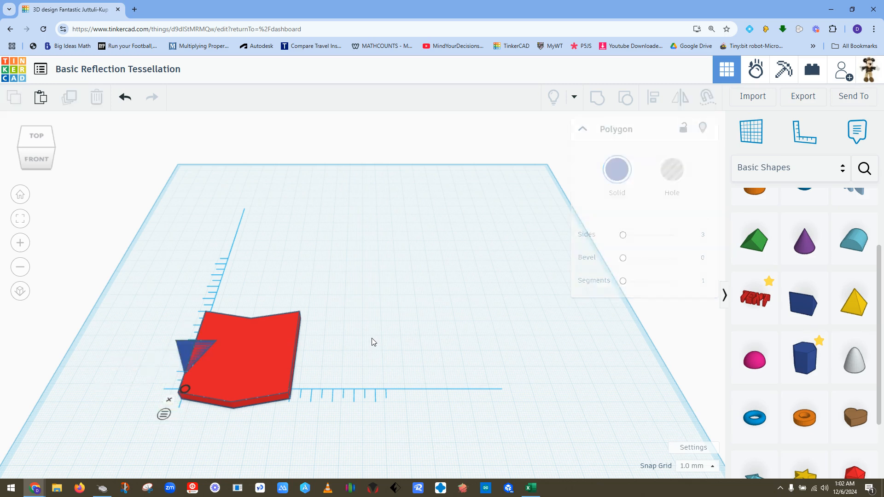
{"action": "left_click", "coordinate": [185, 349]}
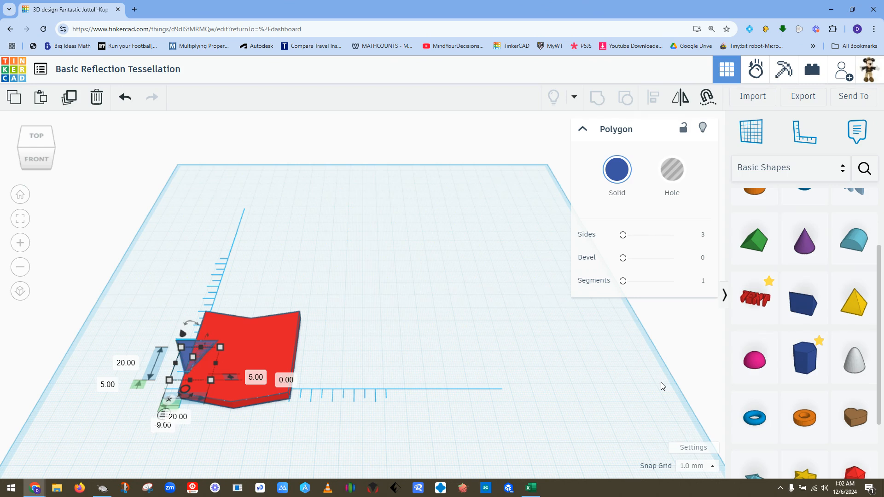
{"action": "key", "text": "Right"}
{"action": "key", "text": "Right"}
{"action": "key", "text": "Right"}
{"action": "key", "text": "Right"}
{"action": "key", "text": "Right"}
{"action": "key", "text": "Right"}
{"action": "key", "text": "Right"}
{"action": "key", "text": "Right"}
{"action": "key", "text": "Right"}
{"action": "key", "text": "Right"}
{"action": "key", "text": "Right"}
{"action": "key", "text": "Right"}
{"action": "key", "text": "Right"}
{"action": "key", "text": "Right"}
{"action": "key", "text": "Right"}
{"action": "key", "text": "Right"}
{"action": "key", "text": "Right"}
{"action": "key", "text": "Right"}
{"action": "key", "text": "Right"}
{"action": "key", "text": "Right"}
{"action": "key", "text": "Right"}
{"action": "key", "text": "Right"}
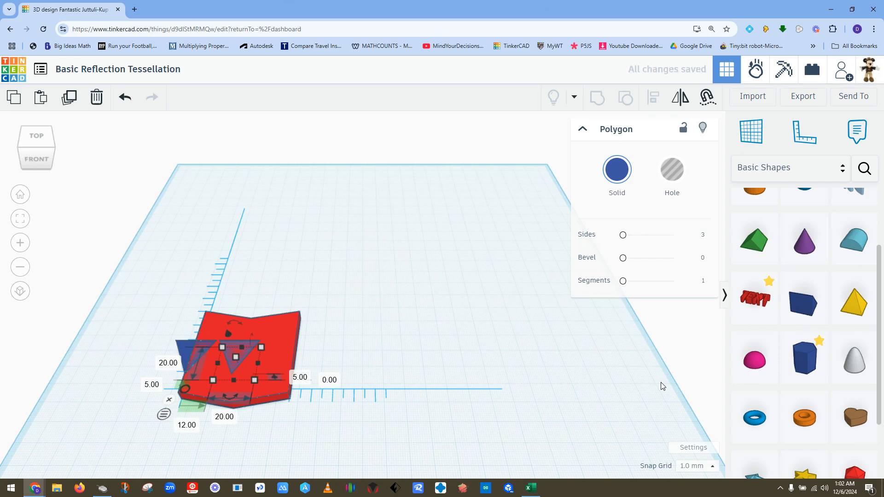
{"action": "key", "text": "Right"}
{"action": "key", "text": "Right"}
{"action": "key", "text": "Right"}
{"action": "key", "text": "Right"}
{"action": "key", "text": "Right"}
{"action": "key", "text": "Right"}
{"action": "key", "text": "Right"}
{"action": "key", "text": "Right"}
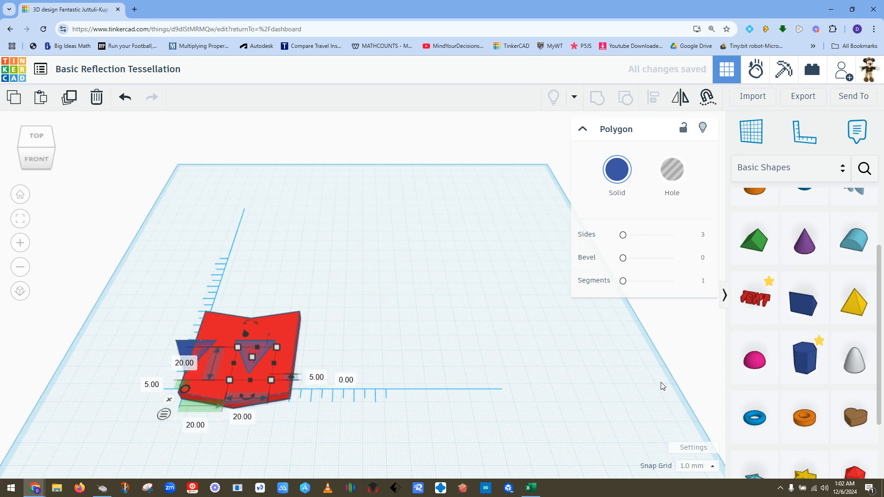
{"action": "key", "text": "Right"}
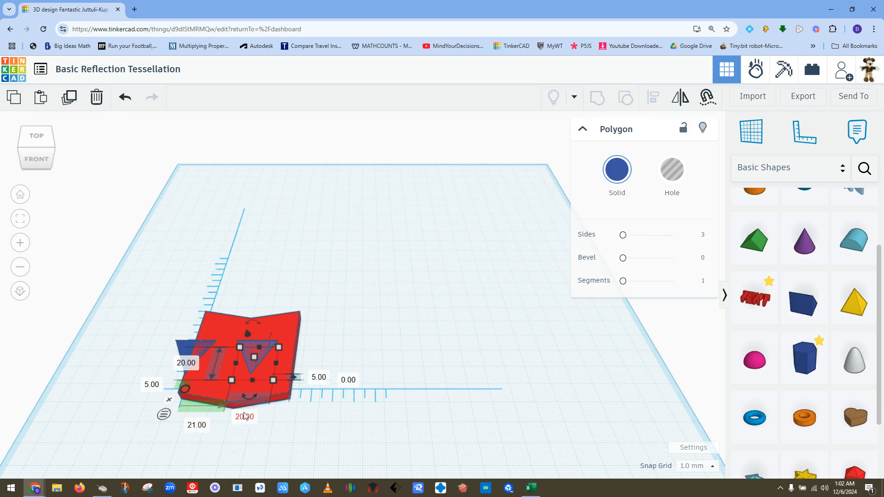
Set the copied triangle's sideways ruler distance to 40 mm so it straddles the tile's right edge.
{"action": "left_click", "coordinate": [199, 425]}
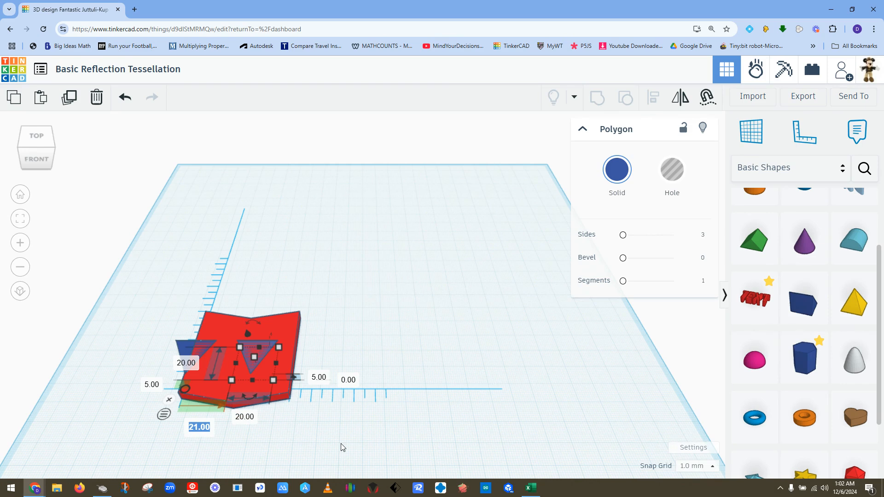
{"action": "type", "text": "40"}
{"action": "key", "text": "Return"}
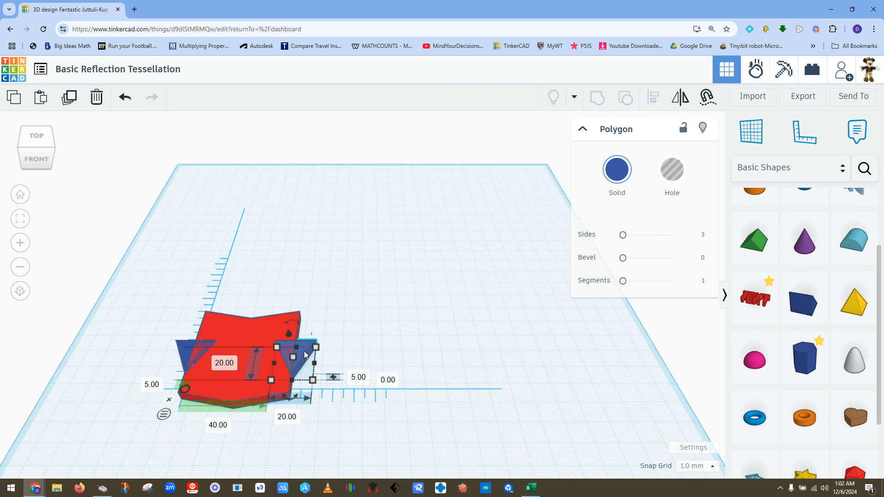
Nudge the copied triangle back along the tile's right edge to a front-to-back ruler distance of 14 mm.
{"action": "key", "text": "Up"}
{"action": "key", "text": "Up"}
{"action": "key", "text": "Up"}
{"action": "key", "text": "Up"}
{"action": "key", "text": "Up"}
{"action": "key", "text": "Up"}
{"action": "key", "text": "Up"}
{"action": "key", "text": "Up"}
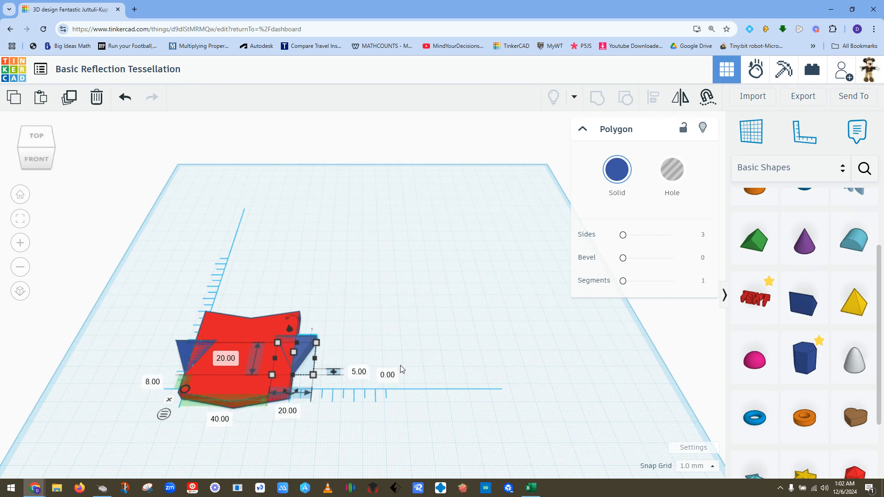
{"action": "key", "text": "Up"}
{"action": "key", "text": "Up"}
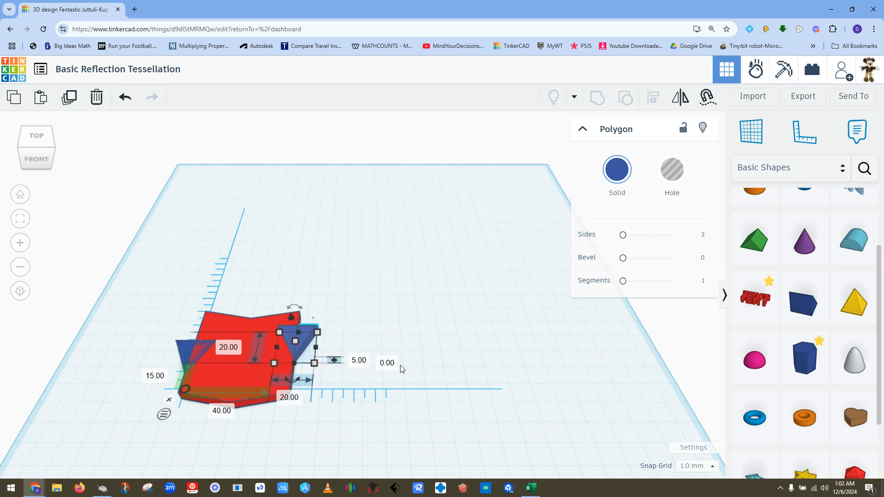
{"action": "key", "text": "Down"}
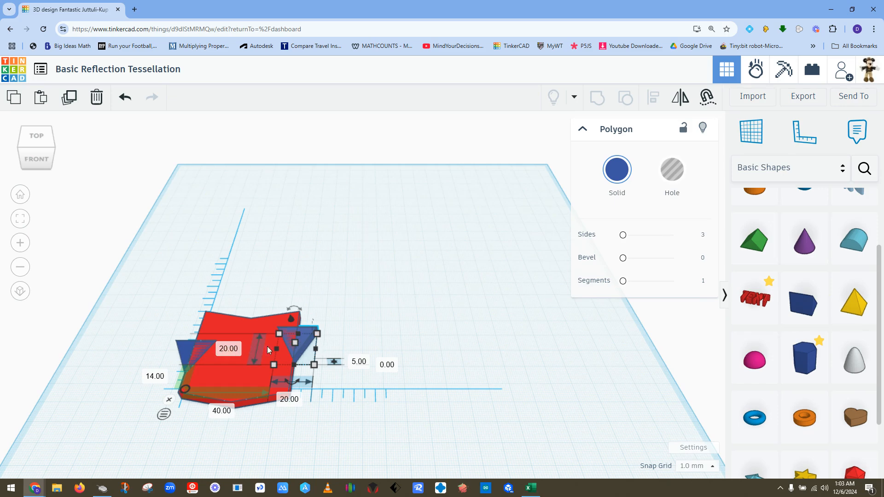
{"action": "left_click", "coordinate": [355, 318]}
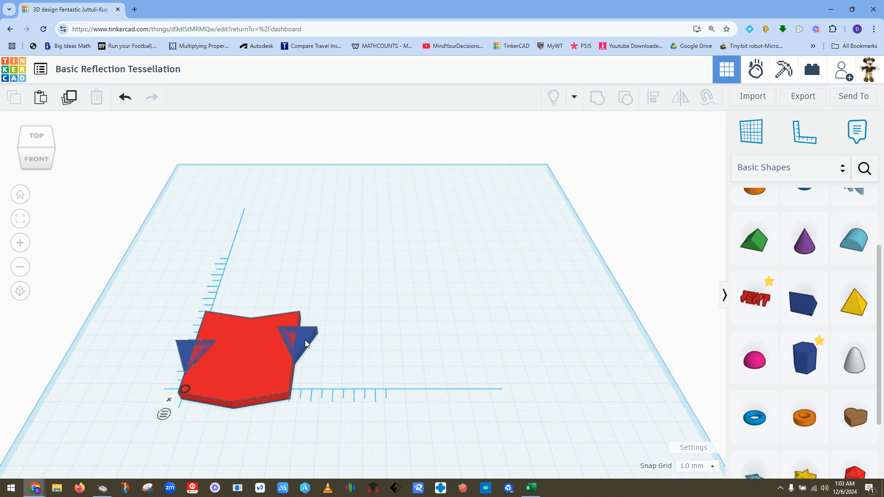
Mirror the right-edge triangle front to back so that its tip points toward the tile's rear.
{"action": "left_click", "coordinate": [306, 341]}
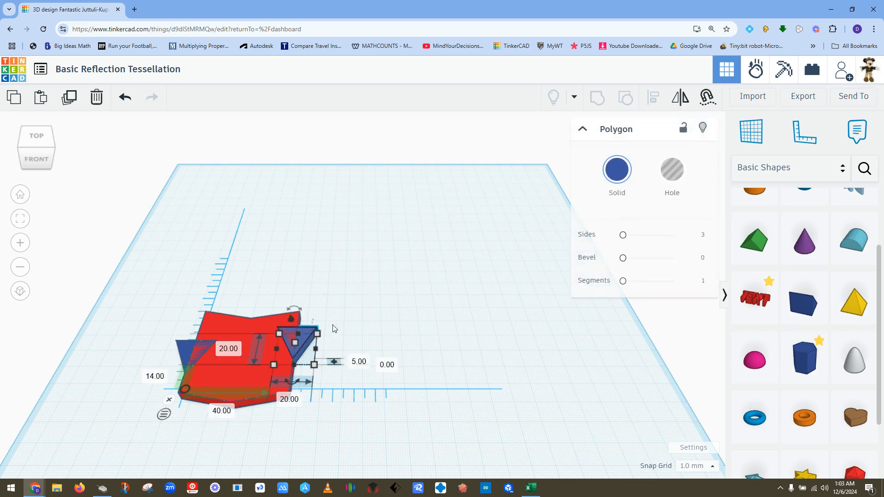
{"action": "left_click", "coordinate": [678, 102]}
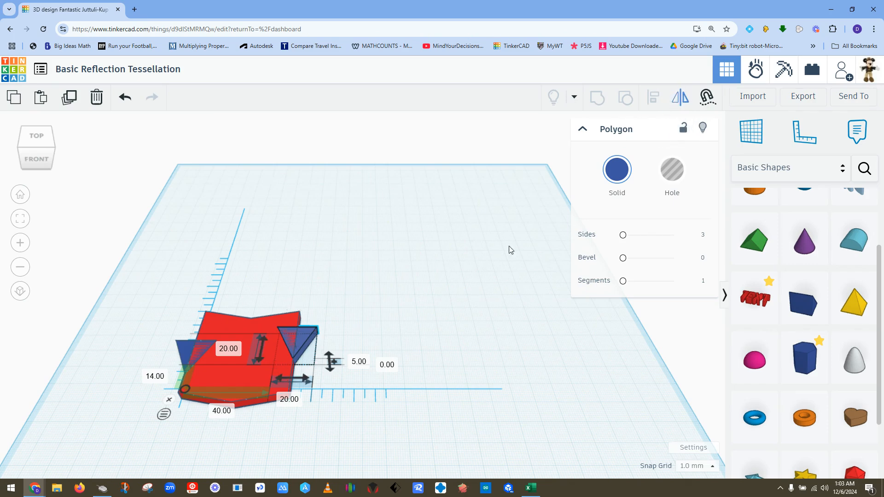
{"action": "left_click", "coordinate": [262, 349]}
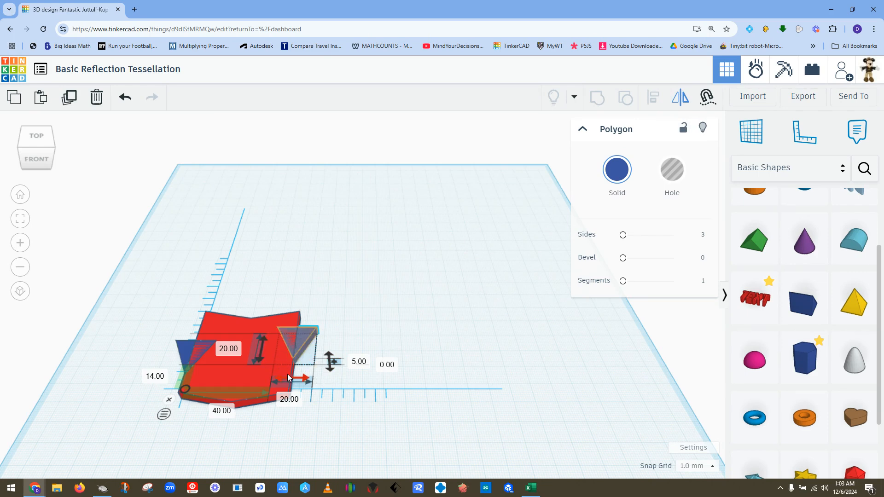
{"action": "left_click", "coordinate": [260, 349]}
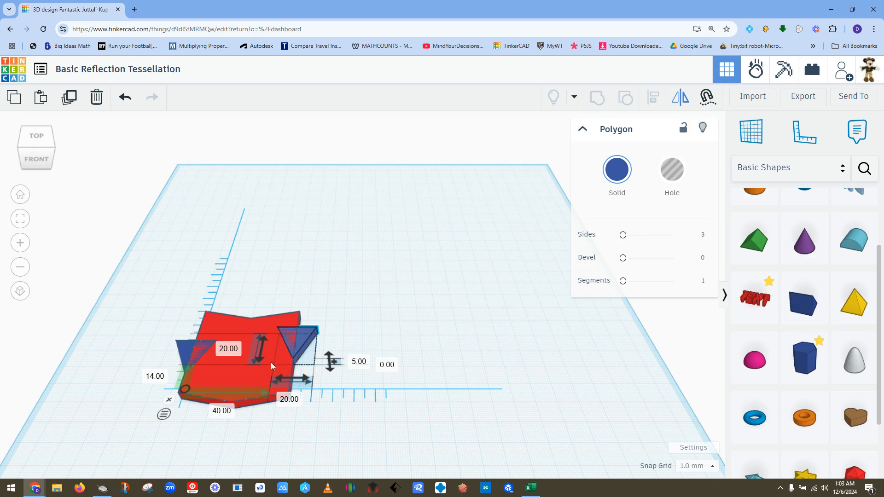
{"action": "left_click", "coordinate": [261, 352]}
{"action": "left_click", "coordinate": [259, 352]}
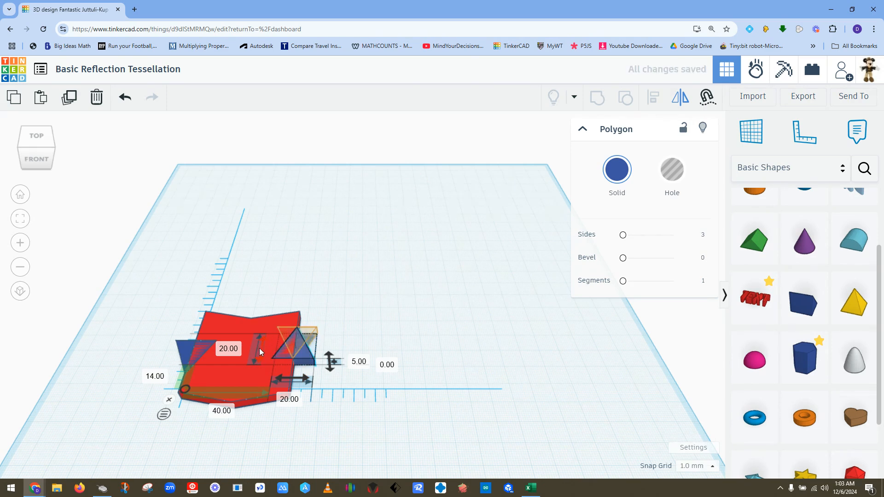
{"action": "left_click", "coordinate": [379, 275]}
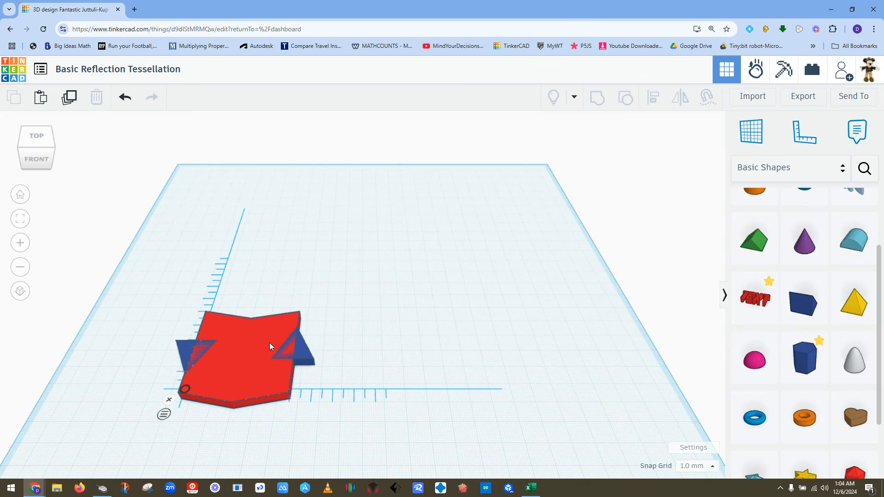
Turn the right-edge triangle into a hole and group it with the tile and the left-edge triangle.
{"action": "left_click", "coordinate": [302, 351]}
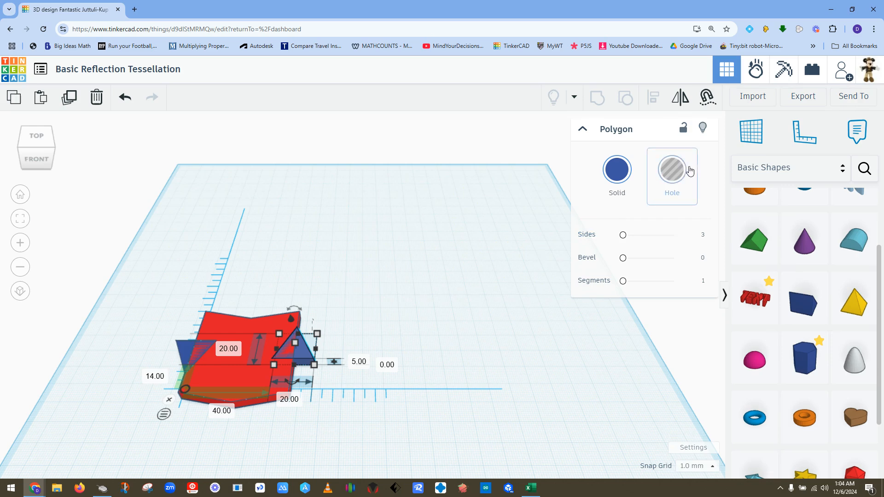
{"action": "left_click", "coordinate": [674, 173]}
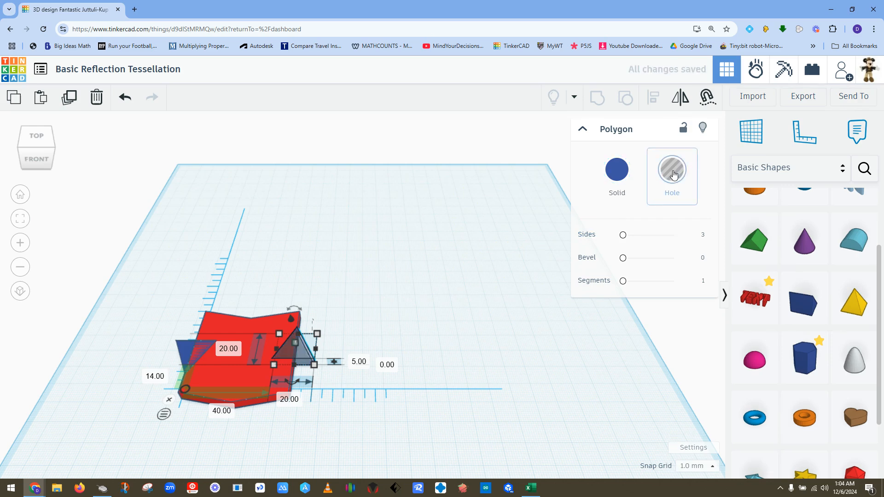
{"action": "left_click", "coordinate": [395, 317]}
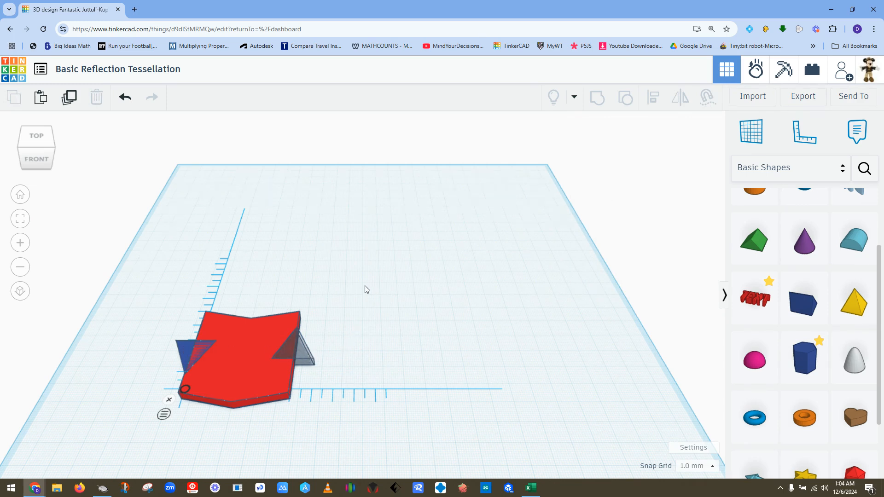
{"action": "left_click_drag", "start_coordinate": [152, 272], "coordinate": [386, 445]}
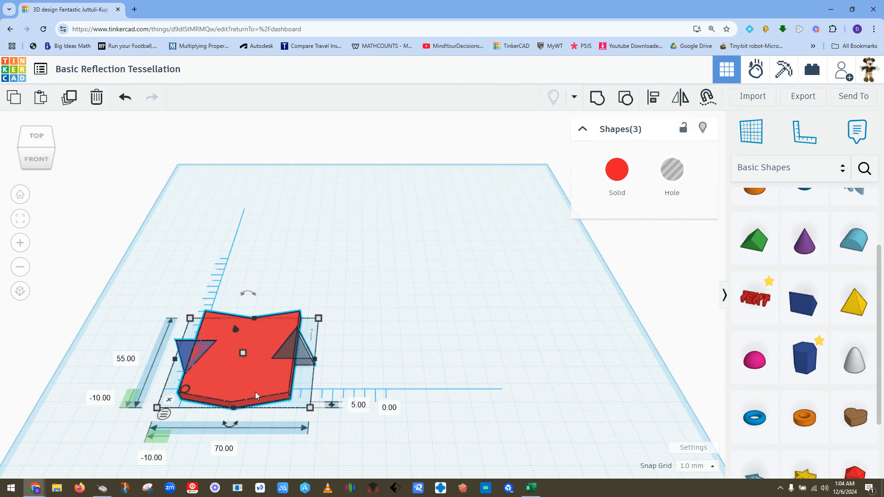
{"action": "left_click", "coordinate": [598, 99]}
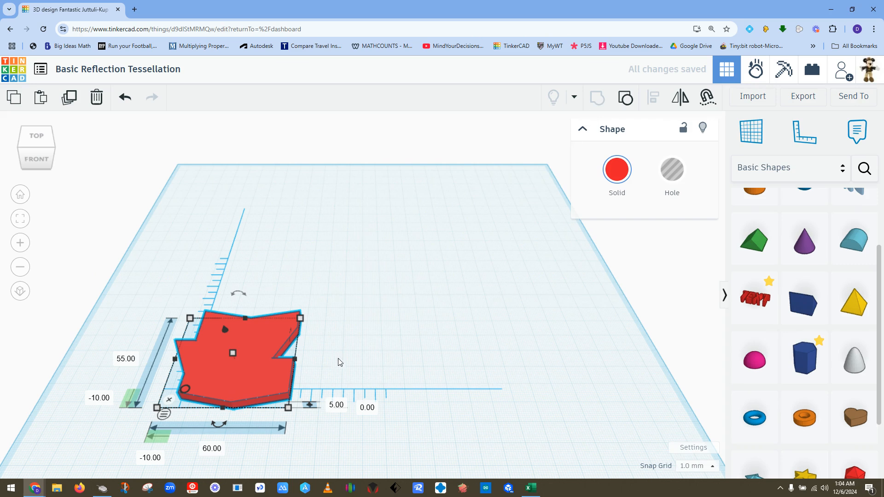
Move the finished tile to ruler distances of 11 mm sideways and 55 mm front to back.
{"action": "left_click_drag", "start_coordinate": [248, 382], "coordinate": [327, 363]}
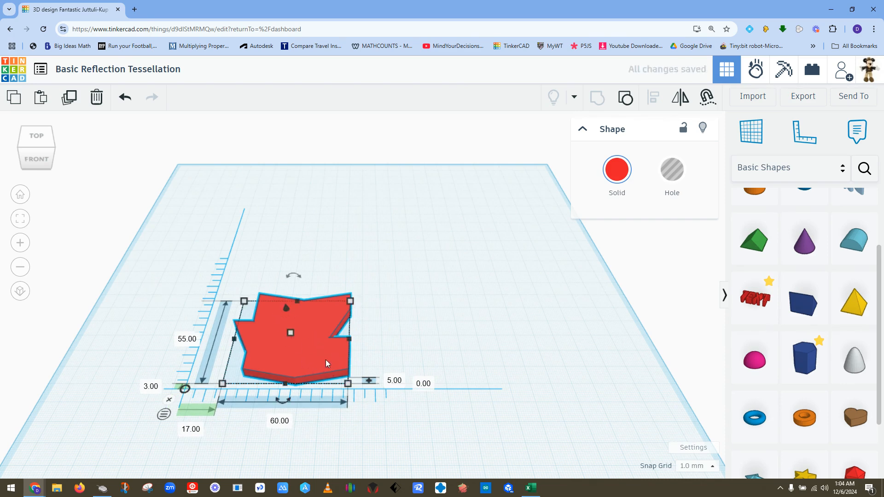
{"action": "left_click_drag", "start_coordinate": [325, 360], "coordinate": [345, 323]}
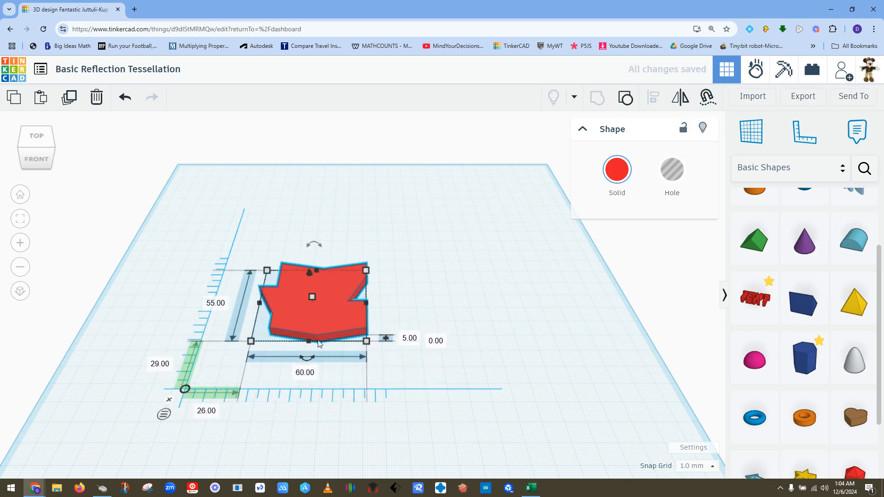
{"action": "left_click", "coordinate": [405, 307]}
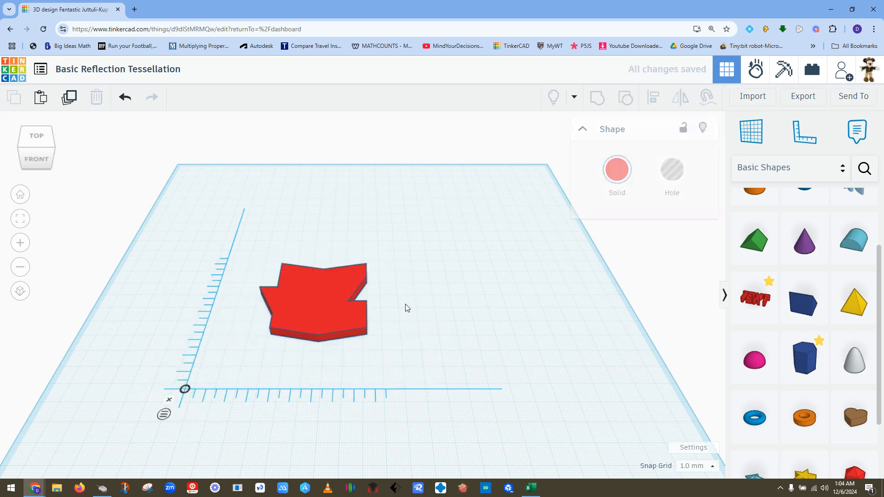
{"action": "left_click_drag", "start_coordinate": [344, 317], "coordinate": [318, 285]}
{"action": "left_click", "coordinate": [397, 295]}
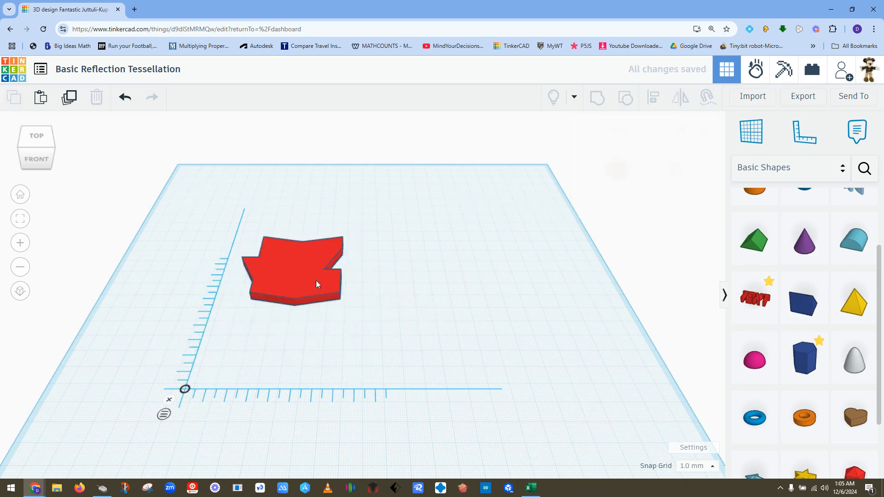
Duplicate the tile and nudge the copy right to a sideways ruler distance of 74 mm.
{"action": "left_click", "coordinate": [311, 276]}
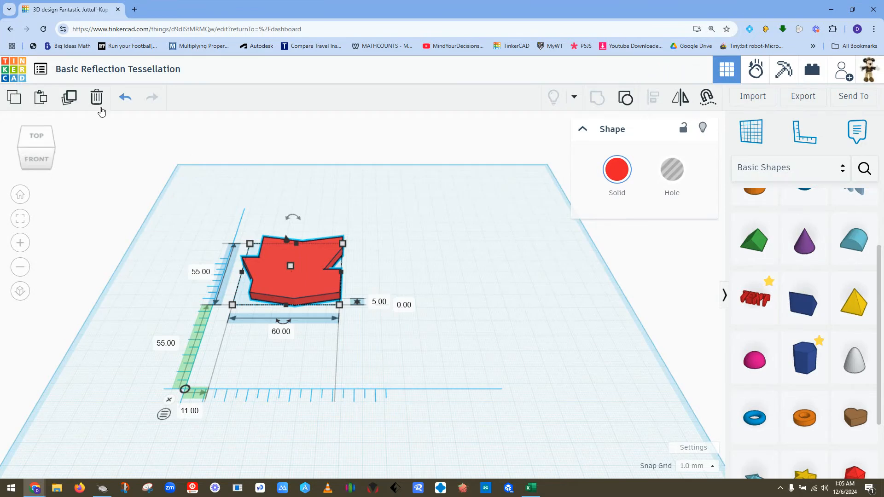
{"action": "left_click", "coordinate": [70, 98]}
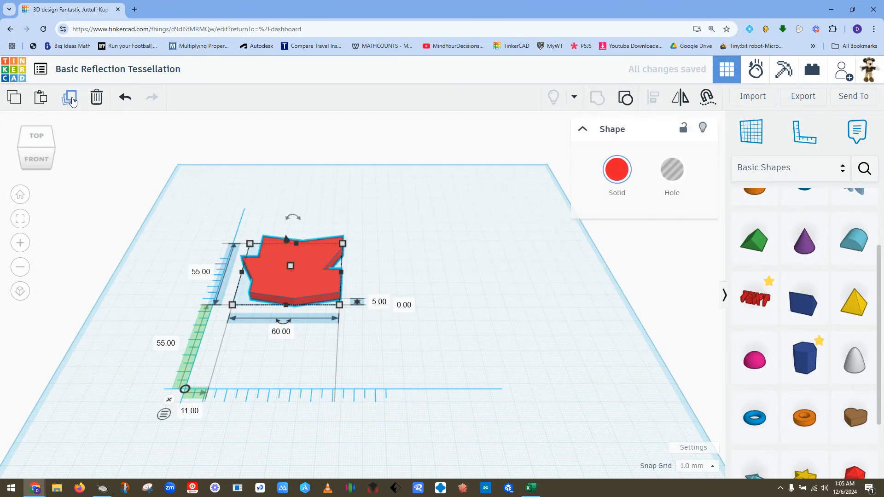
{"action": "key", "text": "Right"}
{"action": "key", "text": "Right"}
{"action": "key", "text": "Right"}
{"action": "key", "text": "Right"}
{"action": "key", "text": "Right"}
{"action": "key", "text": "Right"}
{"action": "key", "text": "Right"}
{"action": "key", "text": "Right"}
{"action": "key", "text": "Right"}
{"action": "key", "text": "Right"}
{"action": "key", "text": "Right"}
{"action": "key", "text": "Right"}
{"action": "key", "text": "Right"}
{"action": "key", "text": "Right"}
{"action": "key", "text": "Right"}
{"action": "key", "text": "Right"}
{"action": "key", "text": "Right"}
{"action": "key", "text": "Right"}
{"action": "key", "text": "Right"}
{"action": "key", "text": "Right"}
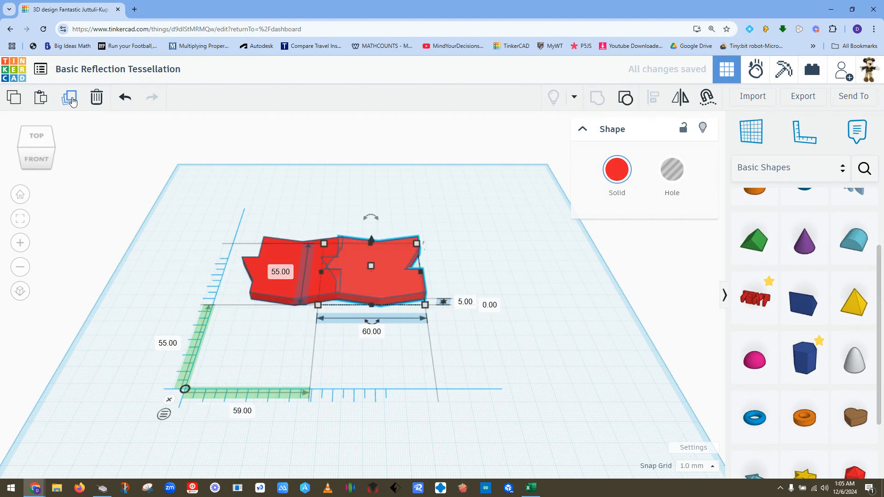
{"action": "key", "text": "Right"}
{"action": "key", "text": "Right"}
{"action": "key", "text": "Right"}
{"action": "key", "text": "Right"}
{"action": "key", "text": "Right"}
{"action": "key", "text": "Right"}
{"action": "key", "text": "Right"}
{"action": "key", "text": "Right"}
{"action": "key", "text": "Right"}
{"action": "key", "text": "Right"}
{"action": "key", "text": "Right"}
{"action": "key", "text": "Right"}
{"action": "key", "text": "Right"}
{"action": "key", "text": "Right"}
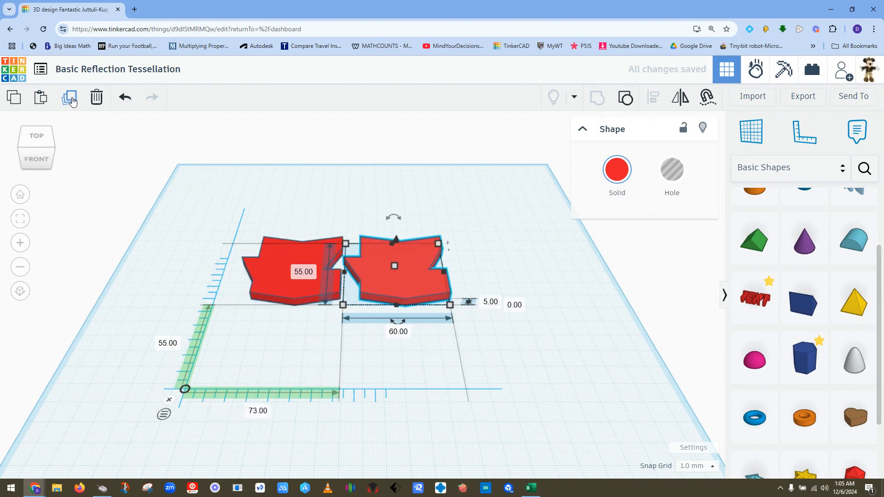
{"action": "key", "text": "Right"}
{"action": "key", "text": "Right"}
{"action": "key", "text": "Right"}
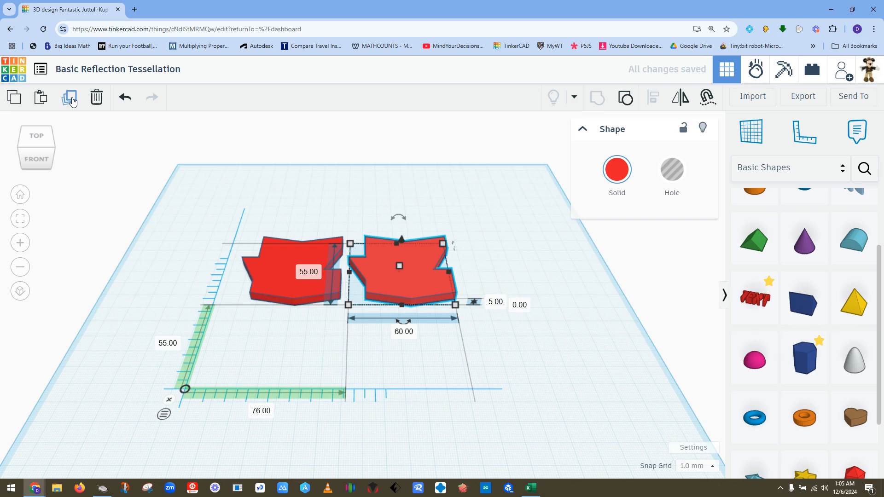
{"action": "key", "text": "Left"}
{"action": "key", "text": "Left"}
{"action": "key", "text": "Left"}
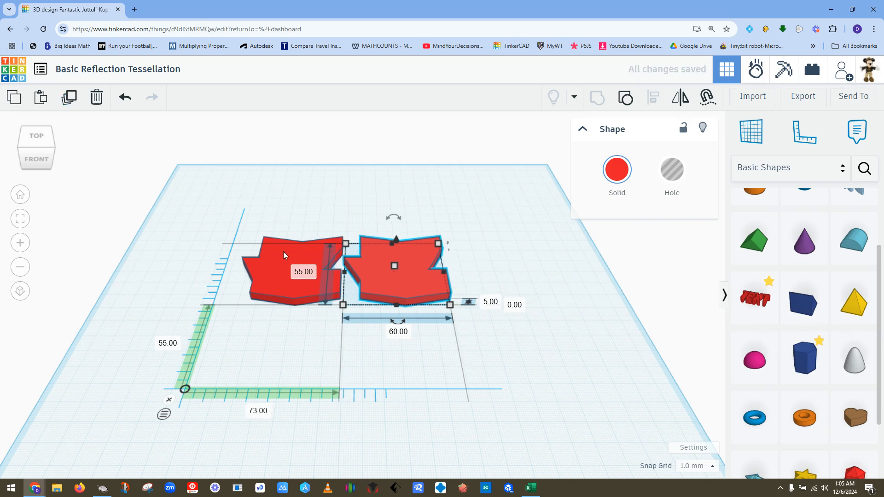
{"action": "key", "text": "Right"}
{"action": "key", "text": "Right"}
{"action": "key", "text": "Right"}
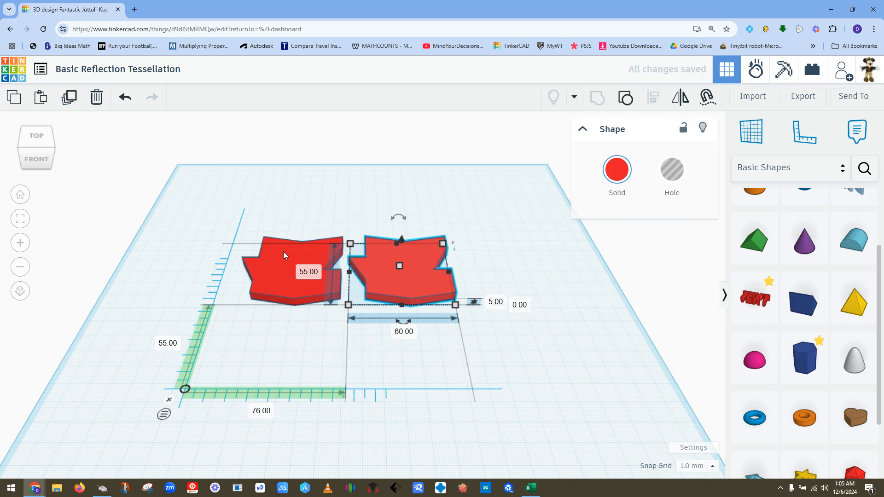
{"action": "key", "text": "Left"}
{"action": "key", "text": "Left"}
{"action": "key", "text": "Right"}
{"action": "key", "text": "Right"}
{"action": "key", "text": "Left"}
{"action": "key", "text": "Left"}
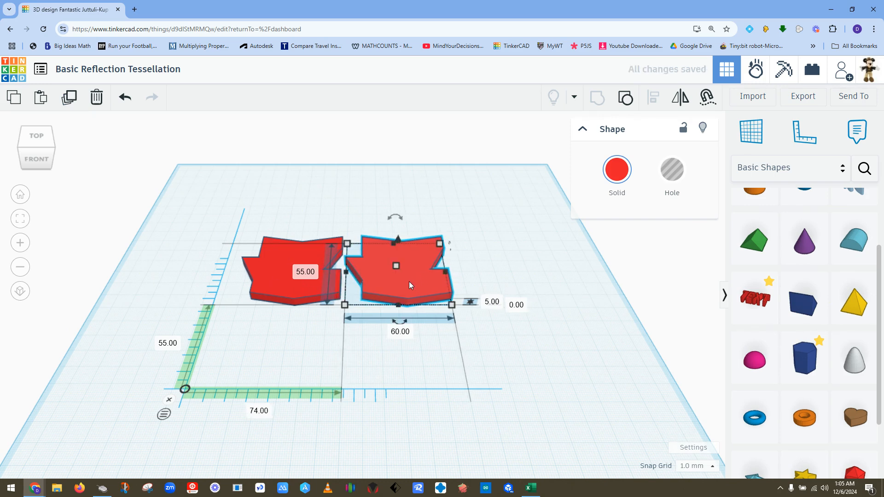
Mirror the copied tile front to back.
{"action": "left_click", "coordinate": [682, 99]}
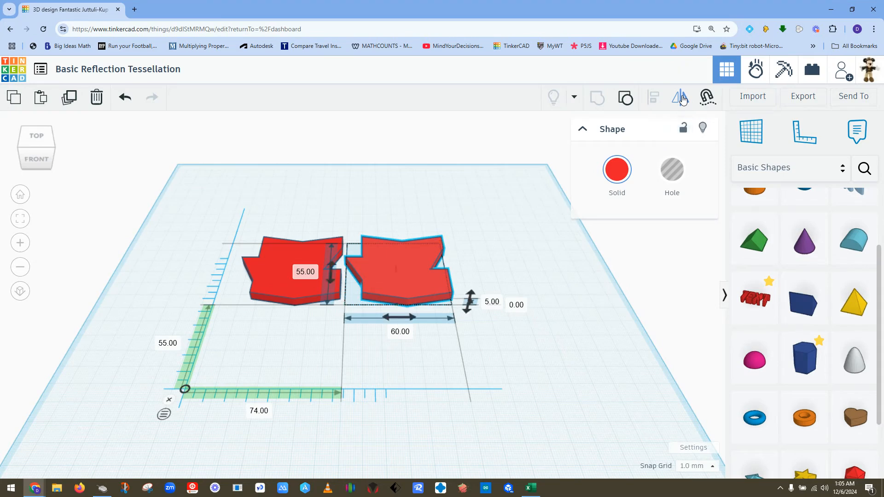
{"action": "left_click", "coordinate": [329, 274]}
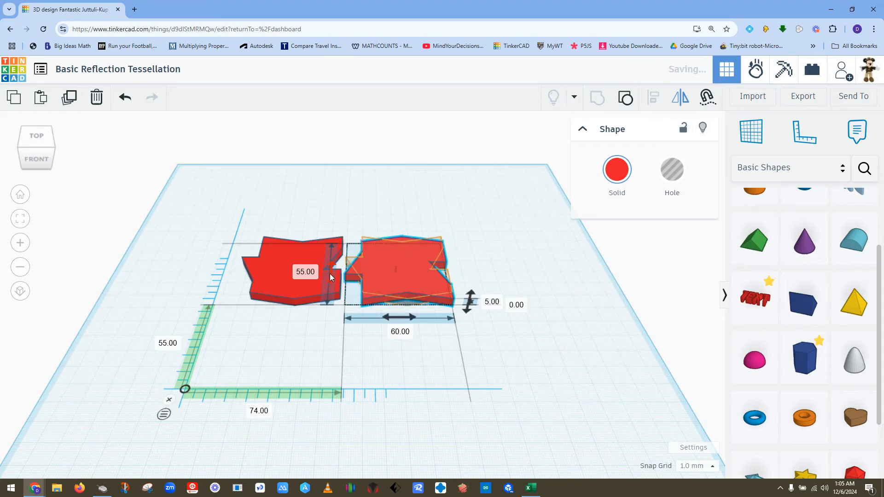
{"action": "left_click", "coordinate": [511, 251]}
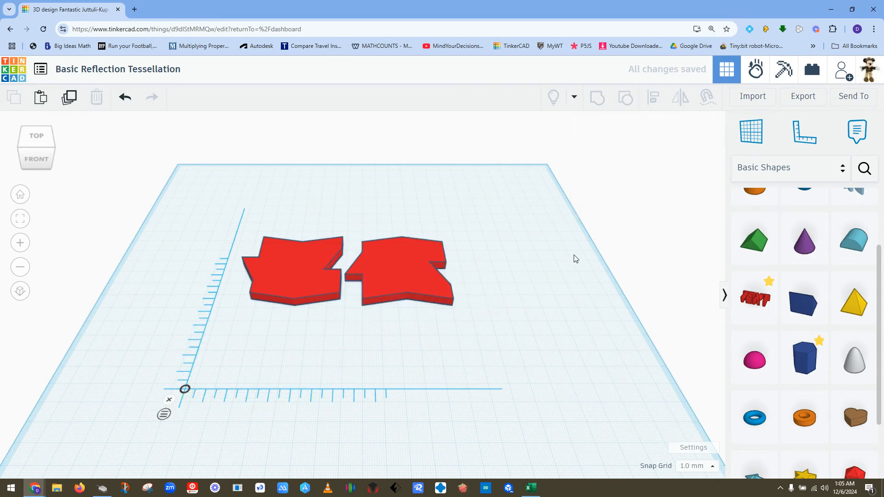
Nudge the mirrored copy against the first tile's right edge, at ruler distances of 62 mm sideways and 59 mm front to back.
{"action": "left_click", "coordinate": [413, 285]}
{"action": "key", "text": "Up"}
{"action": "key", "text": "Up"}
{"action": "key", "text": "Up"}
{"action": "key", "text": "Up"}
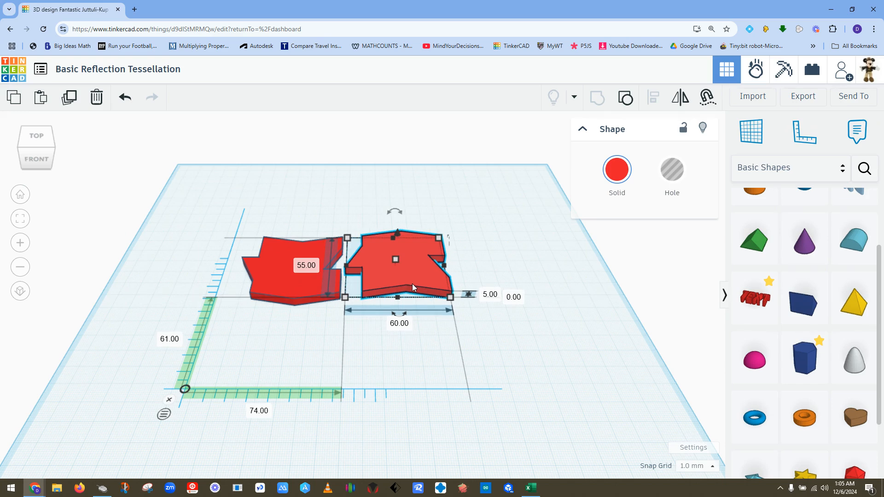
{"action": "key", "text": "Left"}
{"action": "key", "text": "Left"}
{"action": "key", "text": "Left"}
{"action": "key", "text": "Left"}
{"action": "key", "text": "Left"}
{"action": "key", "text": "Left"}
{"action": "key", "text": "Left"}
{"action": "key", "text": "Left"}
{"action": "key", "text": "Left"}
{"action": "key", "text": "Left"}
{"action": "key", "text": "Left"}
{"action": "key", "text": "Left"}
{"action": "key", "text": "Down"}
{"action": "key", "text": "Down"}
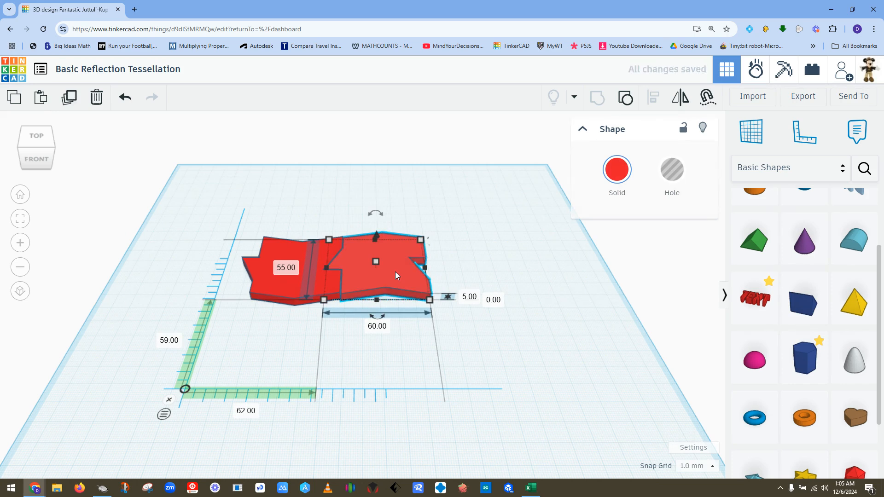
Duplicate the mirrored tile and nudge the copy forward to a front-to-back ruler distance of 9 mm, fitting it against the tile behind.
{"action": "key", "text": "Down"}
{"action": "key", "text": "Down"}
{"action": "key", "text": "Down"}
{"action": "key", "text": "Down"}
{"action": "key", "text": "Down"}
{"action": "key", "text": "Down"}
{"action": "key", "text": "Down"}
{"action": "key", "text": "Down"}
{"action": "key", "text": "Down"}
{"action": "key", "text": "Down"}
{"action": "key", "text": "Down"}
{"action": "key", "text": "Down"}
{"action": "key", "text": "Down"}
{"action": "key", "text": "Down"}
{"action": "key", "text": "Down"}
{"action": "key", "text": "Down"}
{"action": "key", "text": "Down"}
{"action": "key", "text": "Down"}
{"action": "key", "text": "Down"}
{"action": "key", "text": "Down"}
{"action": "key", "text": "Down"}
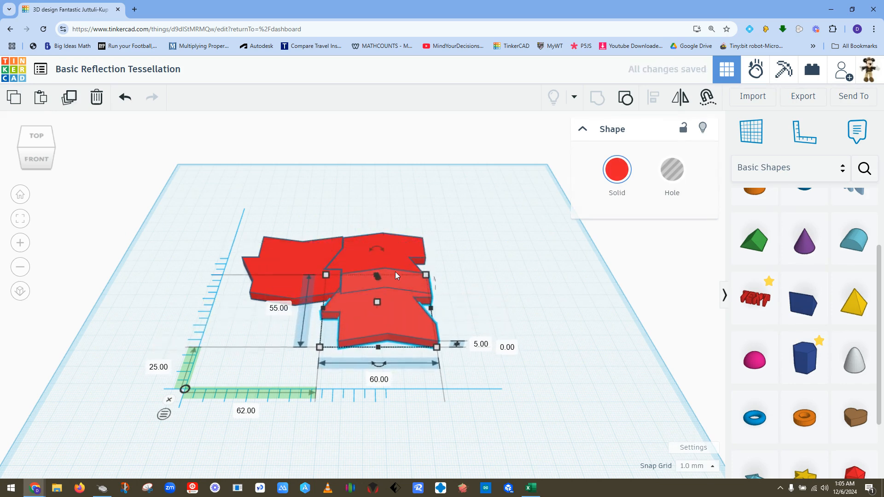
{"action": "key", "text": "Down"}
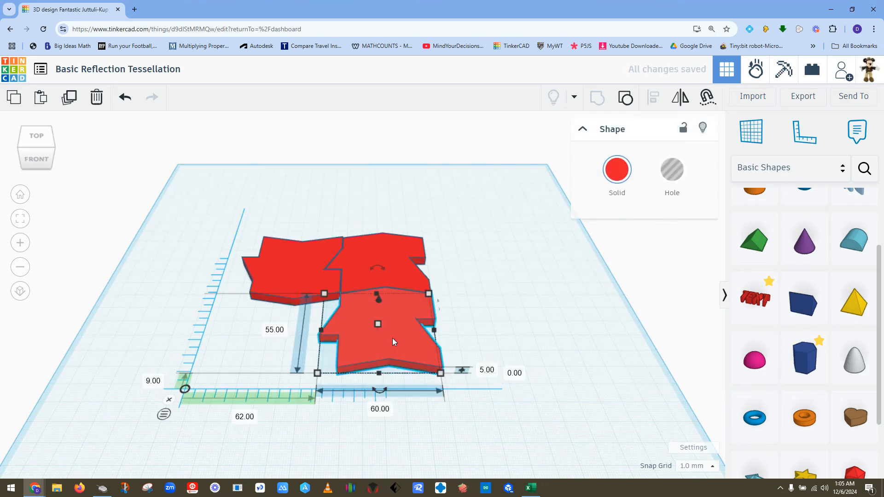
Duplicate the front tile and nudge the copy left to a sideways ruler distance of 2 mm.
{"action": "key", "text": "Left"}
{"action": "key", "text": "Left"}
{"action": "key", "text": "Left"}
{"action": "key", "text": "Left"}
{"action": "key", "text": "Left"}
{"action": "key", "text": "Left"}
{"action": "key", "text": "Left"}
{"action": "key", "text": "Left"}
{"action": "key", "text": "Left"}
{"action": "key", "text": "Left"}
{"action": "key", "text": "Left"}
{"action": "key", "text": "Left"}
{"action": "key", "text": "Left"}
{"action": "key", "text": "Left"}
{"action": "key", "text": "Left"}
{"action": "key", "text": "Left"}
{"action": "key", "text": "Left"}
{"action": "key", "text": "Left"}
{"action": "key", "text": "Left"}
{"action": "key", "text": "Left"}
{"action": "key", "text": "Left"}
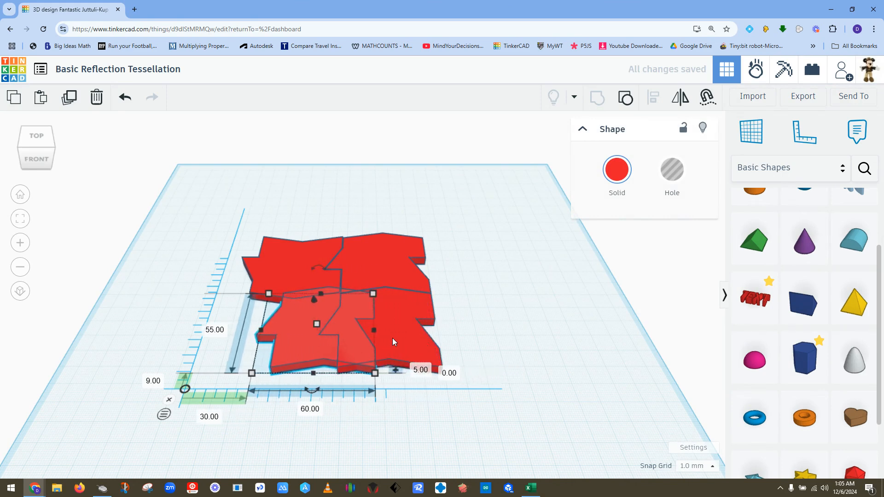
{"action": "key", "text": "Left"}
{"action": "key", "text": "Left"}
{"action": "key", "text": "Left"}
{"action": "key", "text": "Left"}
{"action": "key", "text": "Left"}
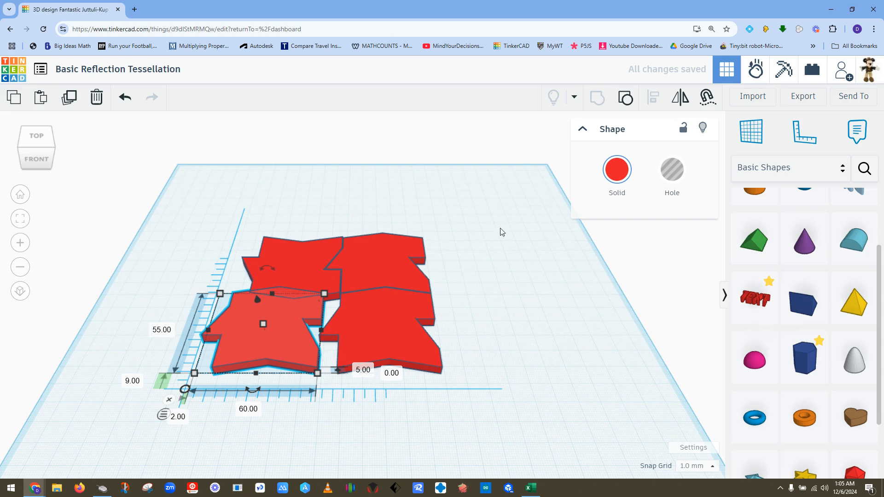
Mirror the front-left tile front to back to match the tile behind it.
{"action": "left_click", "coordinate": [680, 99]}
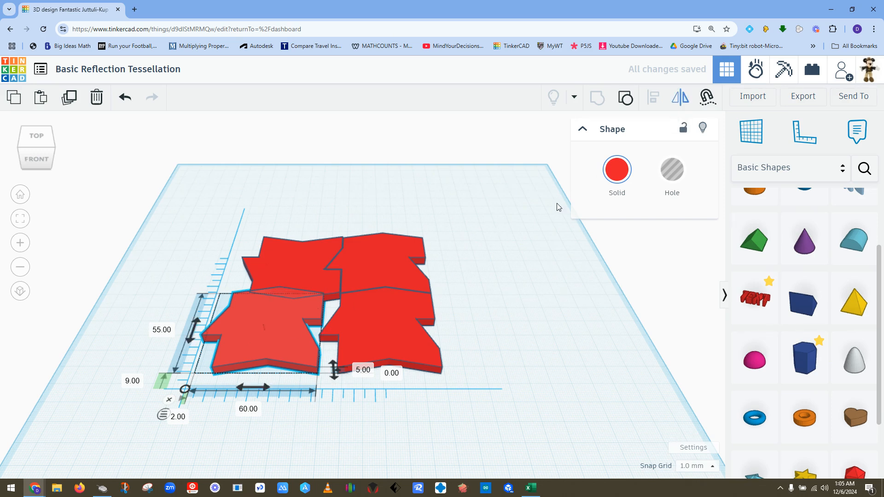
{"action": "left_click", "coordinate": [188, 333]}
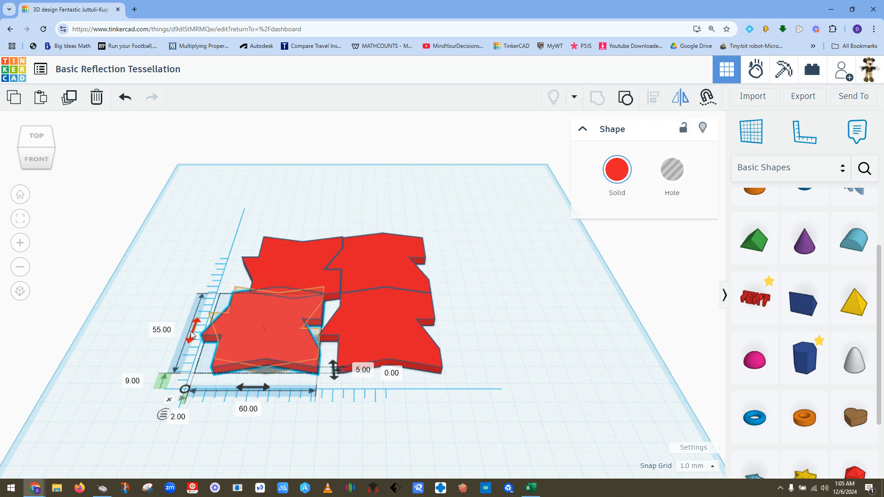
{"action": "left_click", "coordinate": [190, 330]}
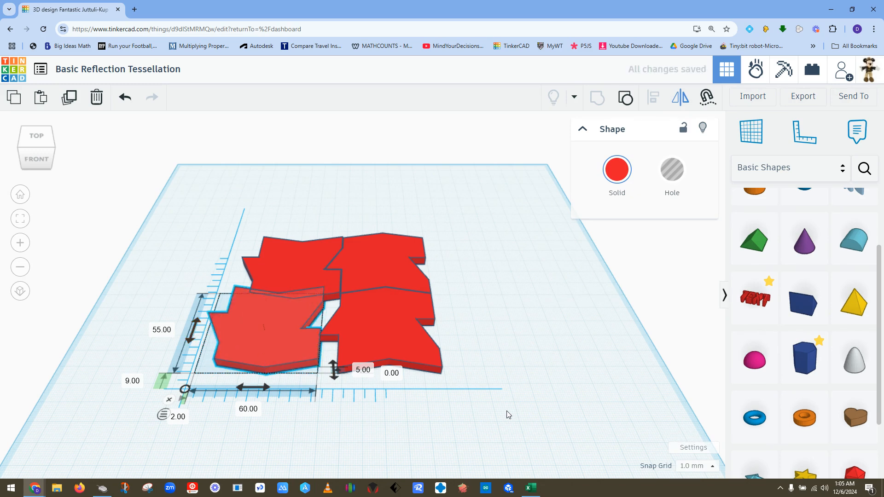
{"action": "left_click", "coordinate": [594, 318]}
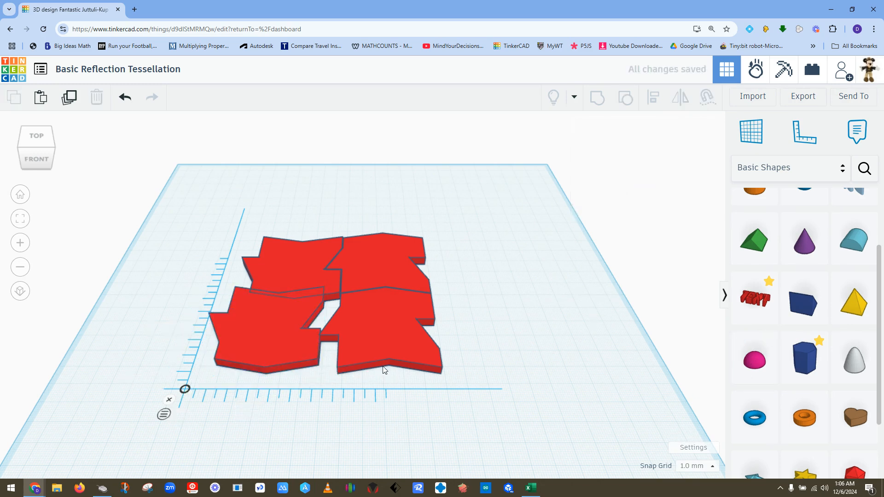
Nudge the front-left tile into the remaining gap, at ruler distances of 11 mm sideways and 4 mm front to back.
{"action": "left_click", "coordinate": [281, 355]}
{"action": "key", "text": "Down"}
{"action": "key", "text": "Down"}
{"action": "key", "text": "Down"}
{"action": "key", "text": "Down"}
{"action": "key", "text": "Down"}
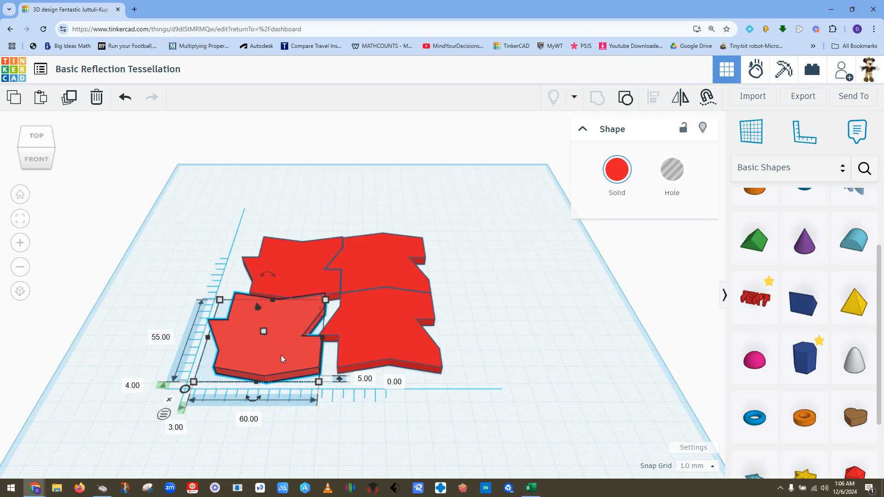
{"action": "key", "text": "Right"}
{"action": "key", "text": "Right"}
{"action": "key", "text": "Right"}
{"action": "key", "text": "Right"}
{"action": "key", "text": "Right"}
{"action": "key", "text": "Right"}
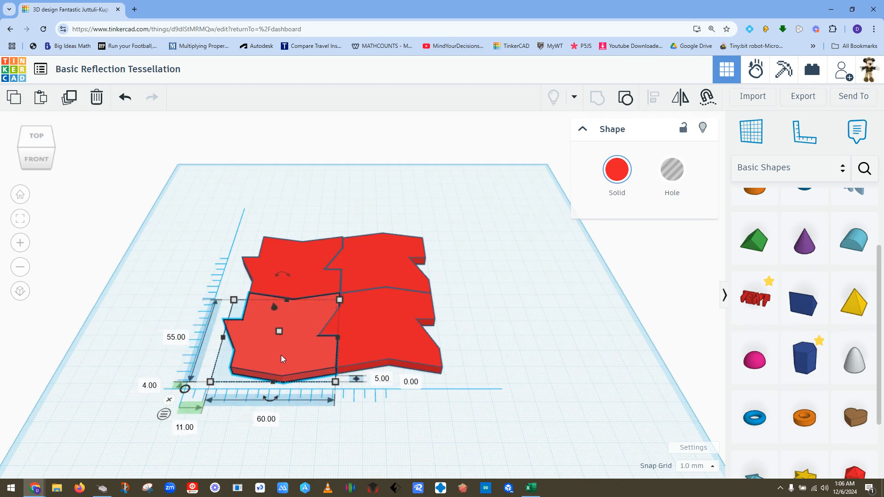
{"action": "left_click", "coordinate": [519, 326]}
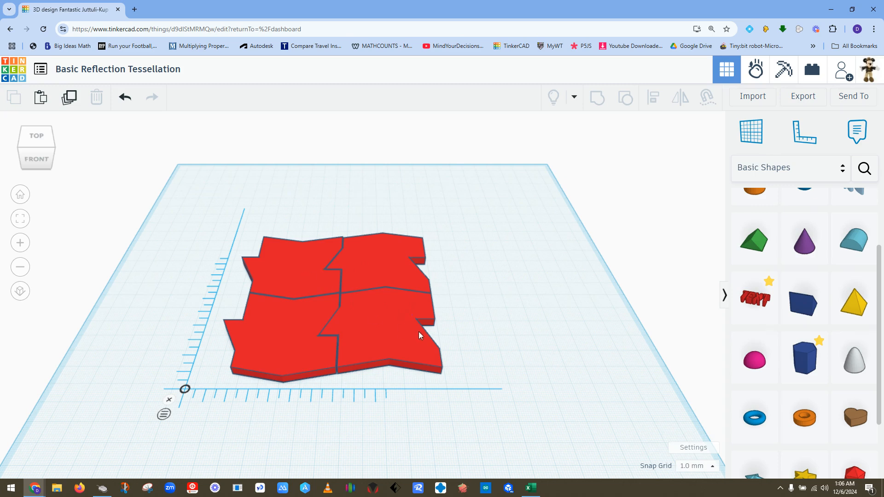
Color the back-left and front-right tiles preset green so they alternate with the red tiles.
{"action": "left_click", "coordinate": [304, 272]}
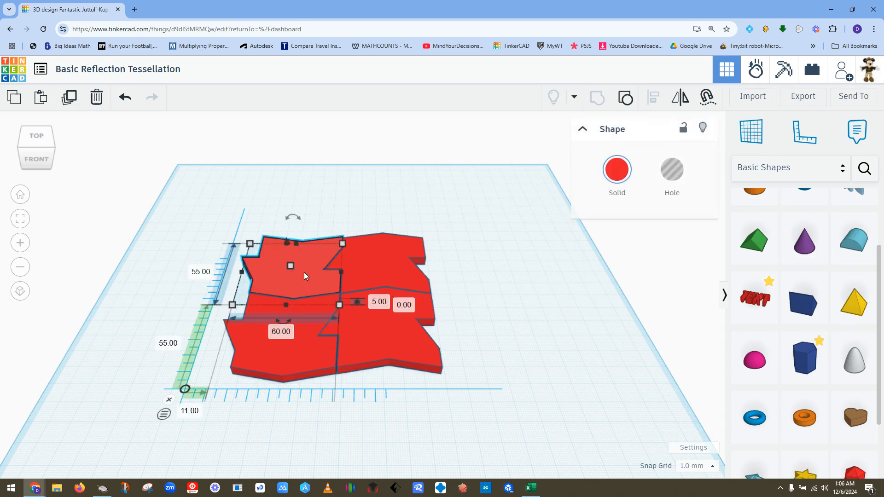
{"action": "left_click", "coordinate": [617, 173]}
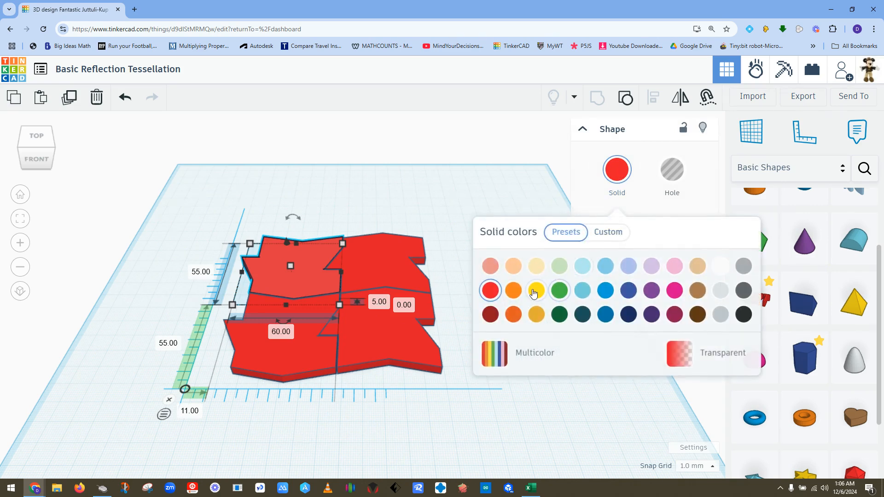
{"action": "left_click", "coordinate": [559, 291]}
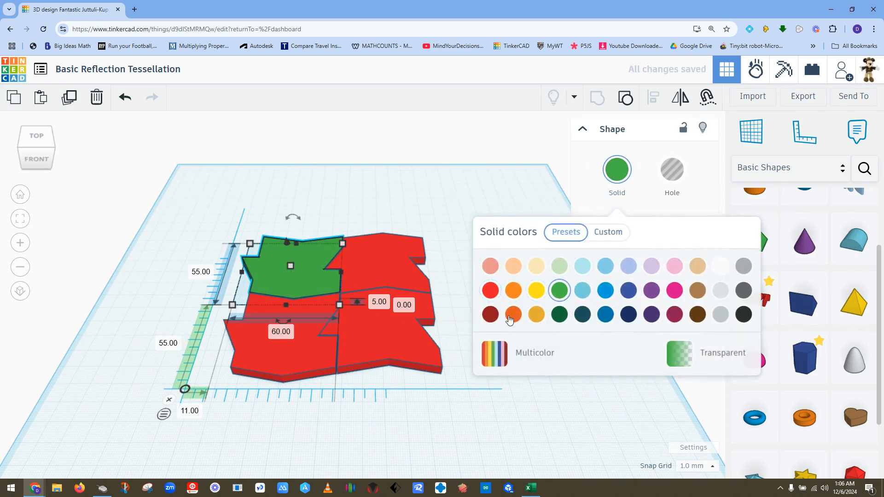
{"action": "left_click", "coordinate": [386, 321]}
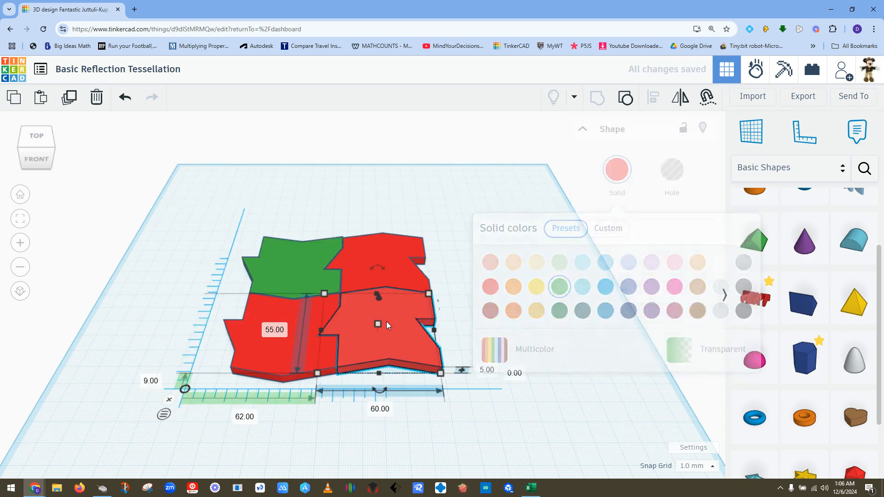
{"action": "left_click", "coordinate": [617, 172]}
{"action": "left_click", "coordinate": [558, 291]}
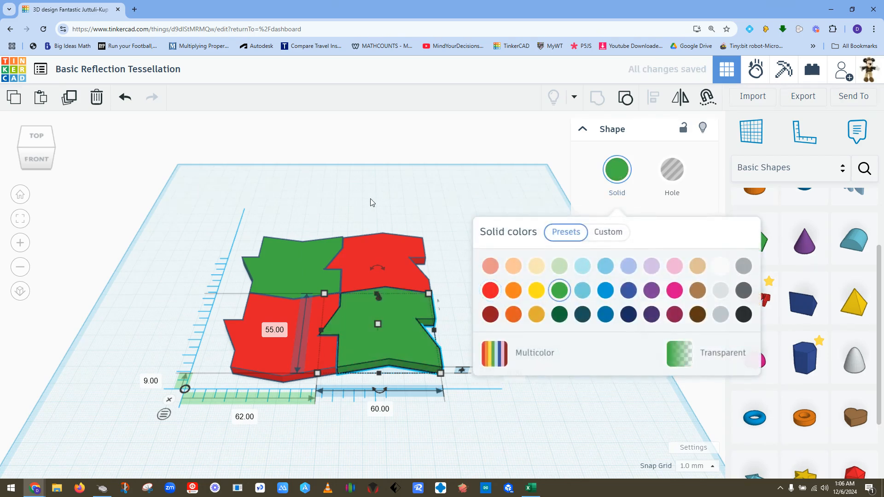
{"action": "left_click", "coordinate": [410, 228]}
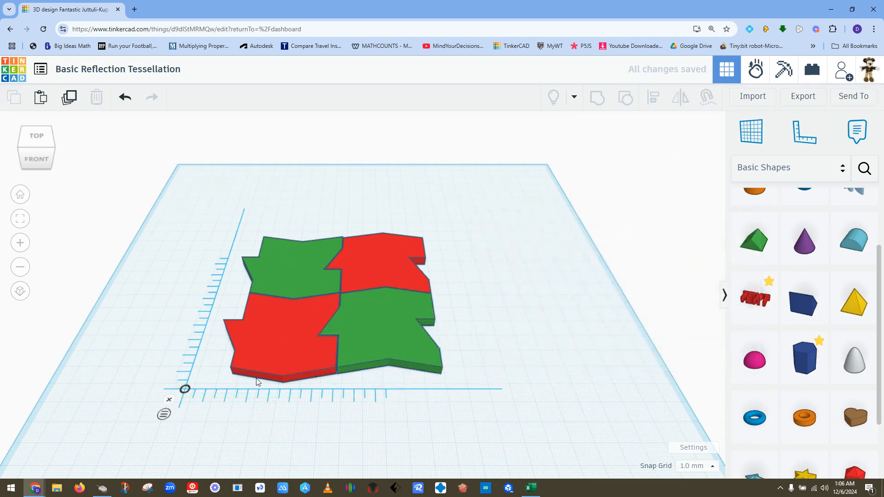
Remove the ruler from the workplane, and move all four tiles together about 16 mm right and 11 mm forward.
{"action": "left_click", "coordinate": [169, 401]}
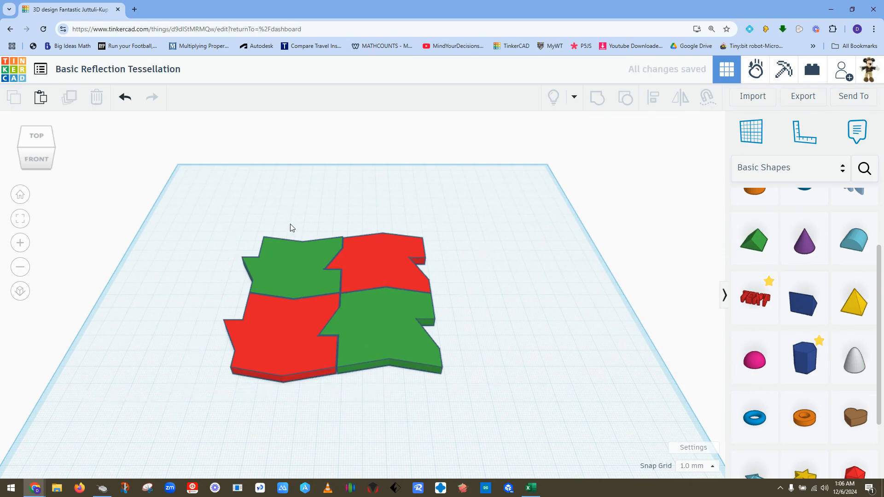
{"action": "left_click_drag", "start_coordinate": [214, 213], "coordinate": [439, 381]}
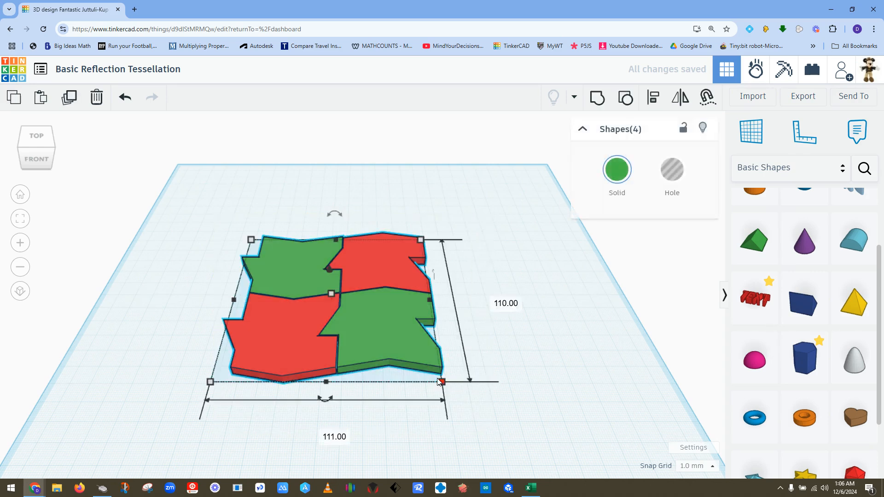
{"action": "left_click_drag", "start_coordinate": [398, 342], "coordinate": [434, 361]}
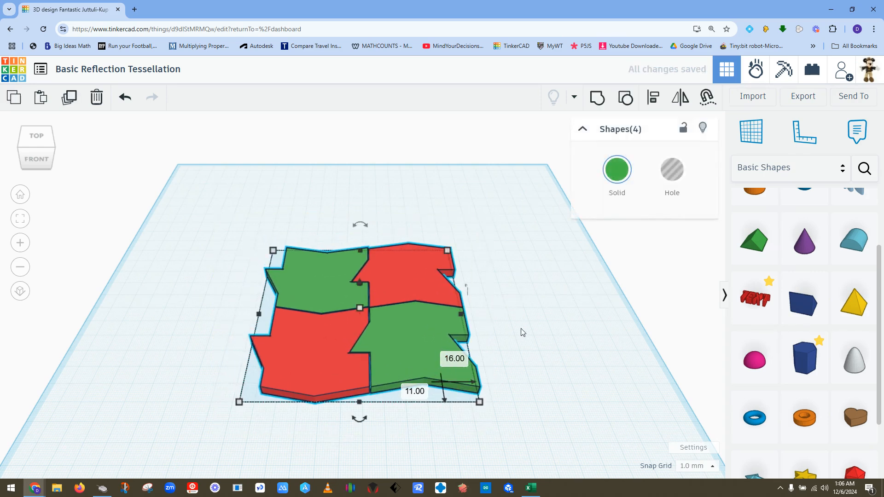
{"action": "right_click_drag", "start_coordinate": [520, 318], "coordinate": [522, 352]}
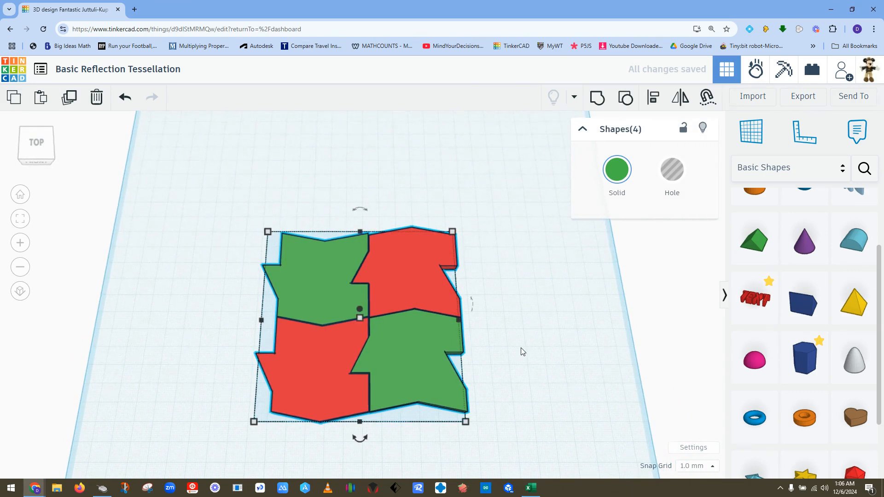